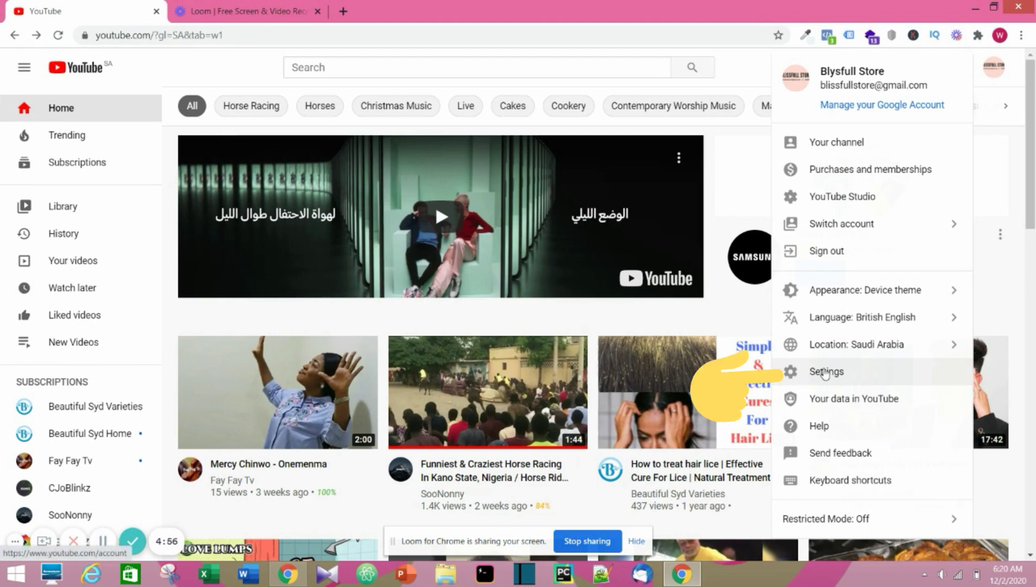
- Open the YouTube account settings showing the existing channel and the option to create a new one
left_click(825, 373)
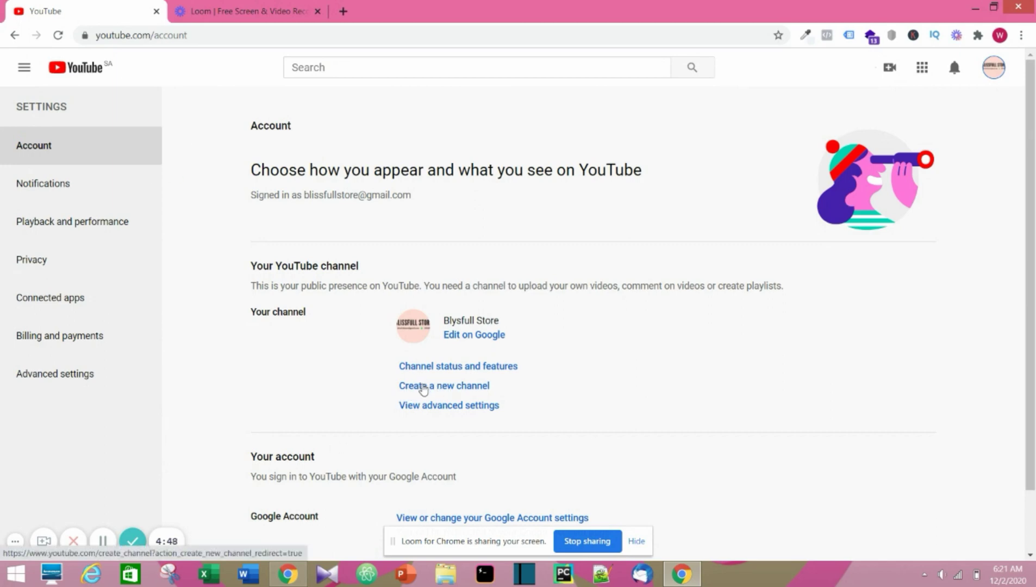
- Start a new channel and enter 'Beautiful Syd' as the Brand Account name, fixing typos
left_click(421, 389)
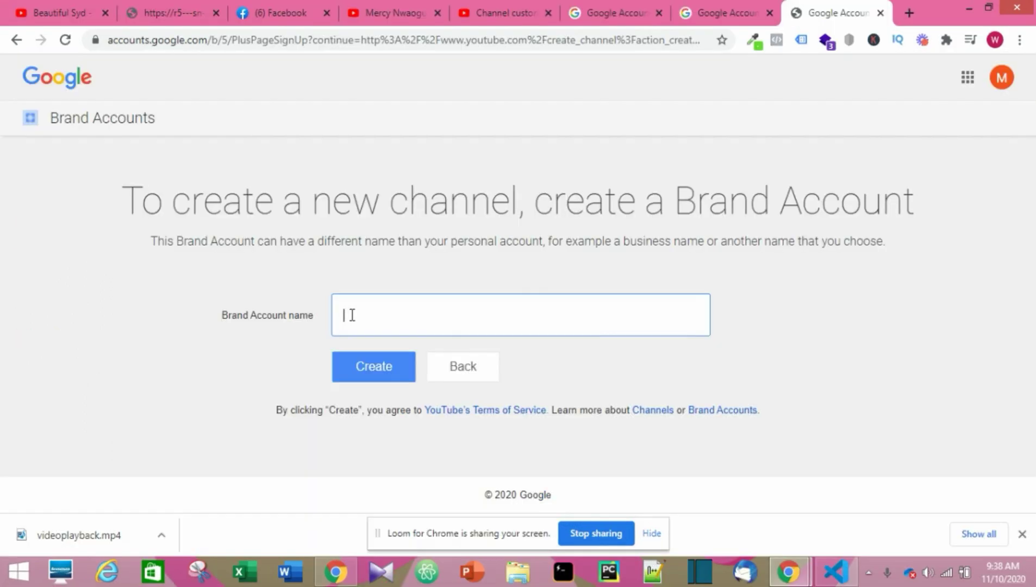
type("Beautiful ")
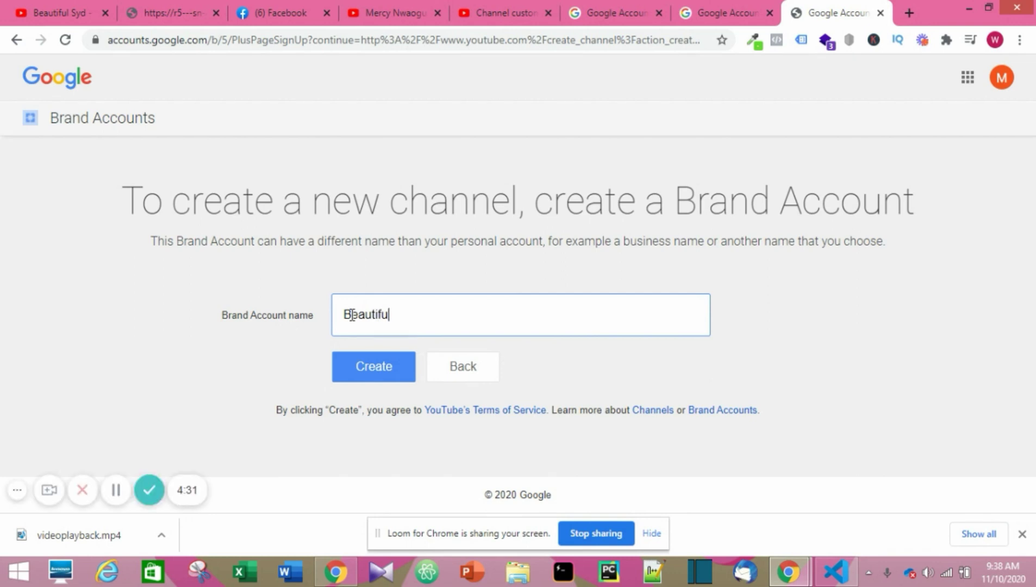
type("Syd K")
type("itchen")
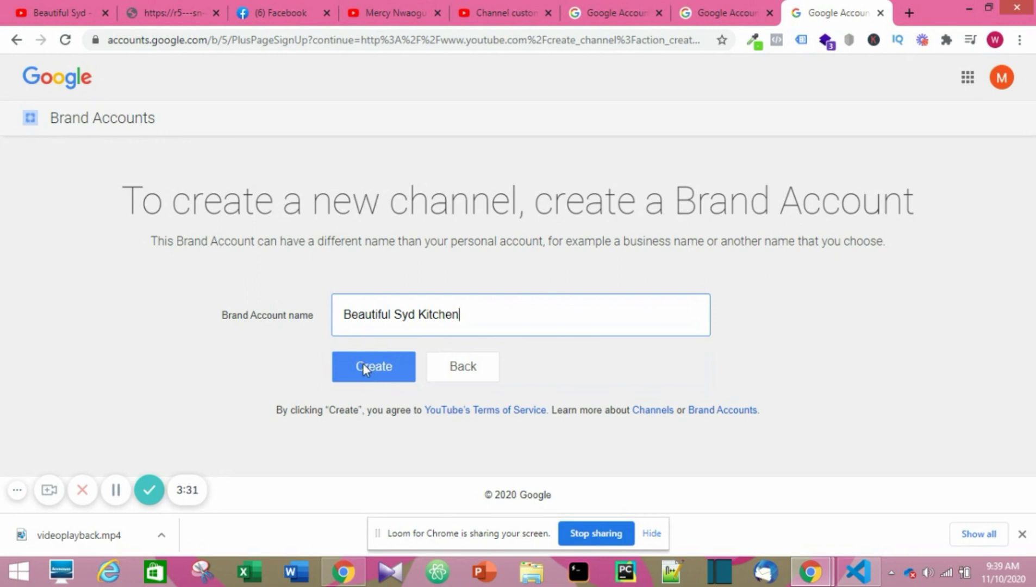
left_click_drag(461, 313, 423, 324)
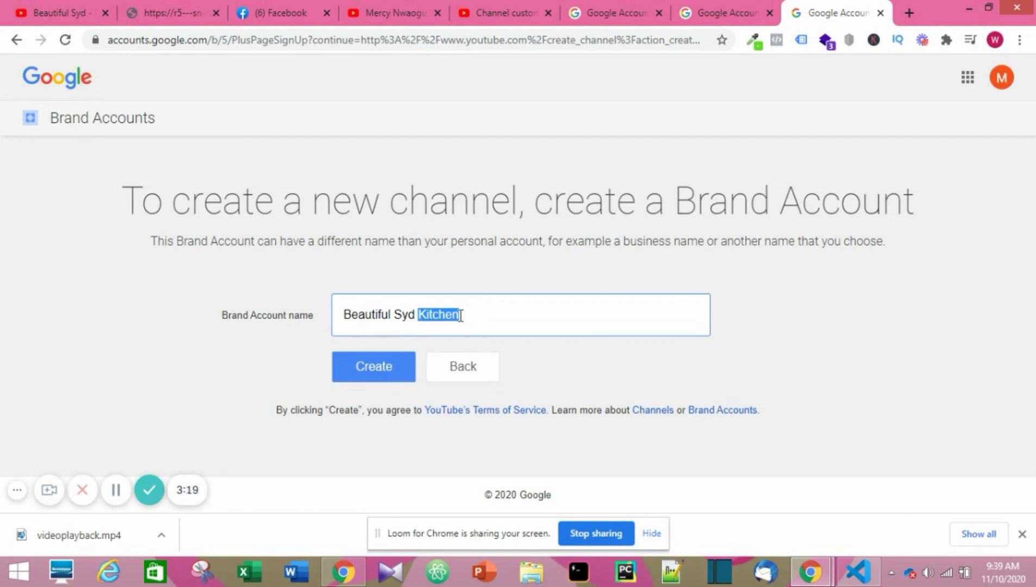
left_click_drag(460, 315, 395, 315)
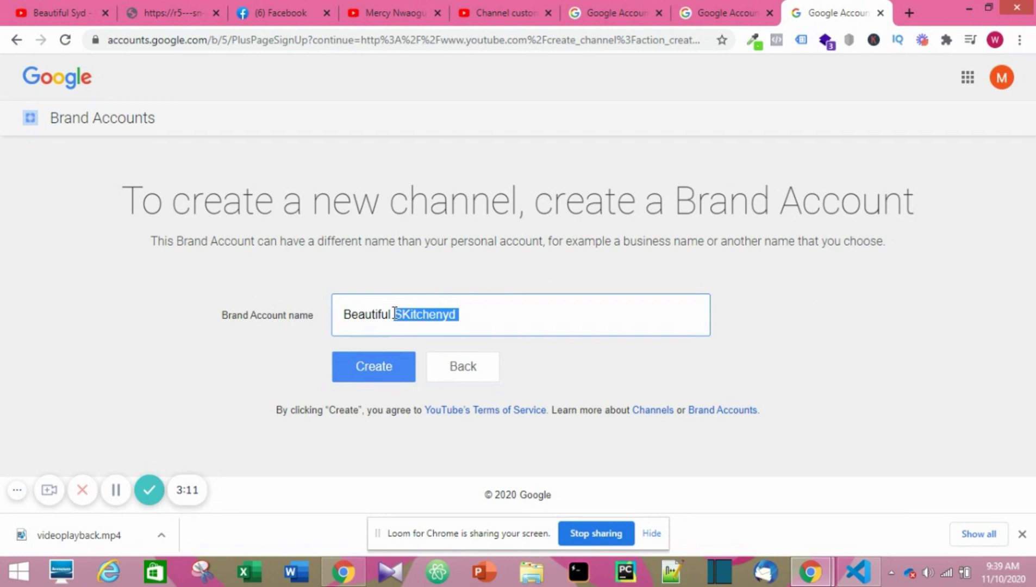
type("Side")
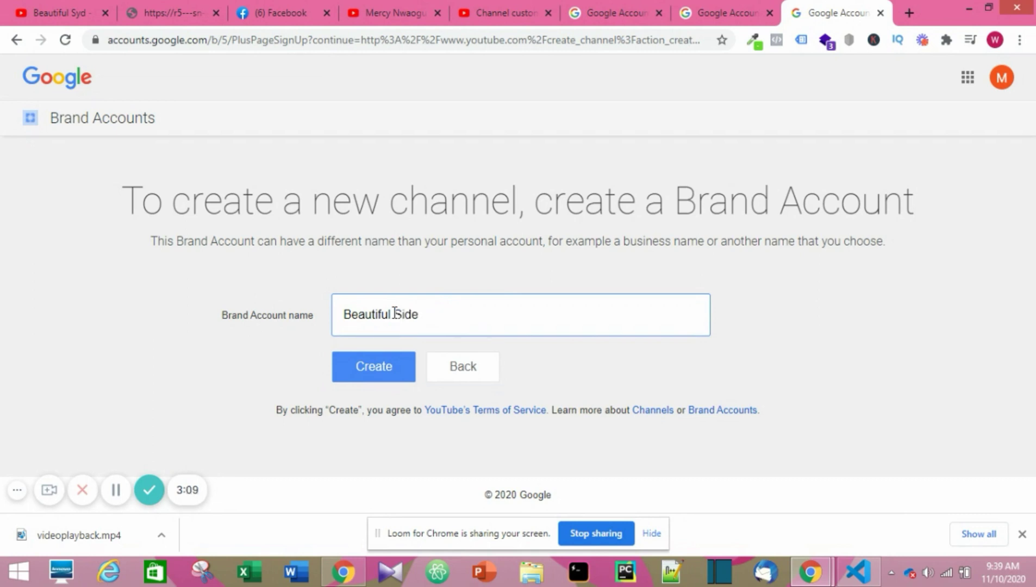
key("BackSpace")
key("BackSpace")
type("ydn")
key("BackSpace")
key("BackSpace")
type("d")
- Replace 'Lyf' with 'Space' so the name reads 'Beautiful Syd Space', then create the Brand Account
type("L")
type("yf")
left_click_drag(437, 310, 418, 305)
type("Space")
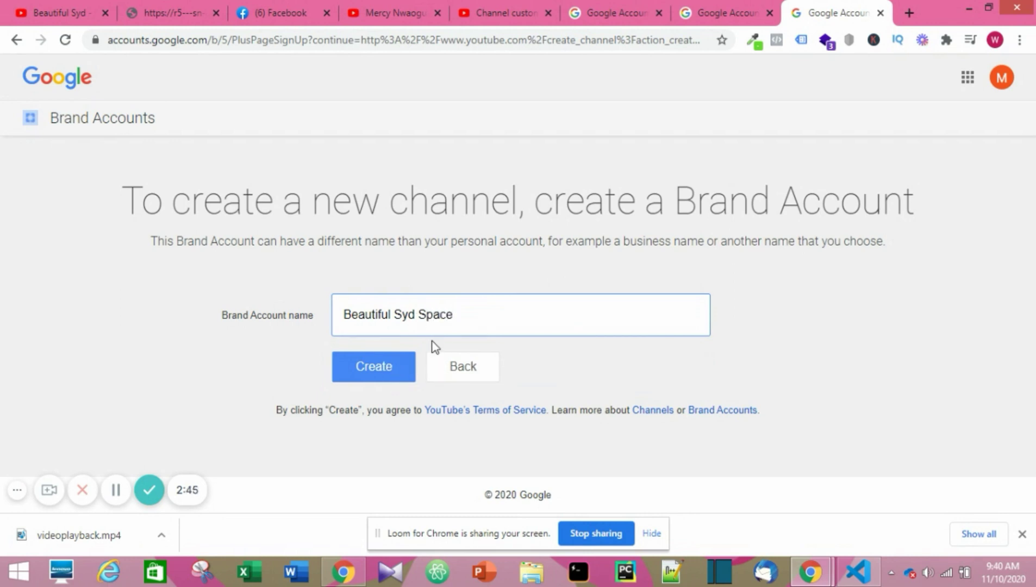
left_click(379, 367)
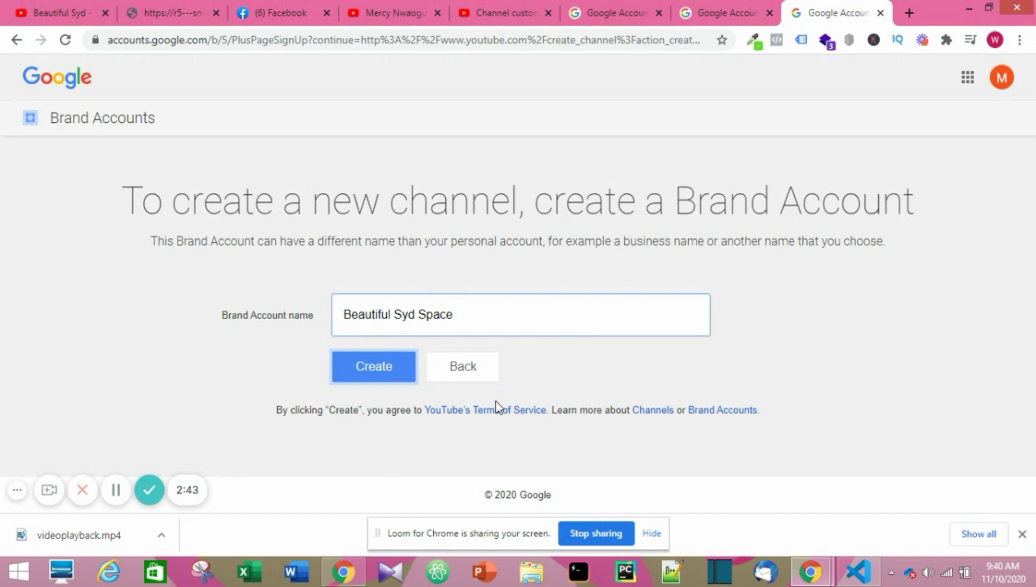
left_click(380, 369)
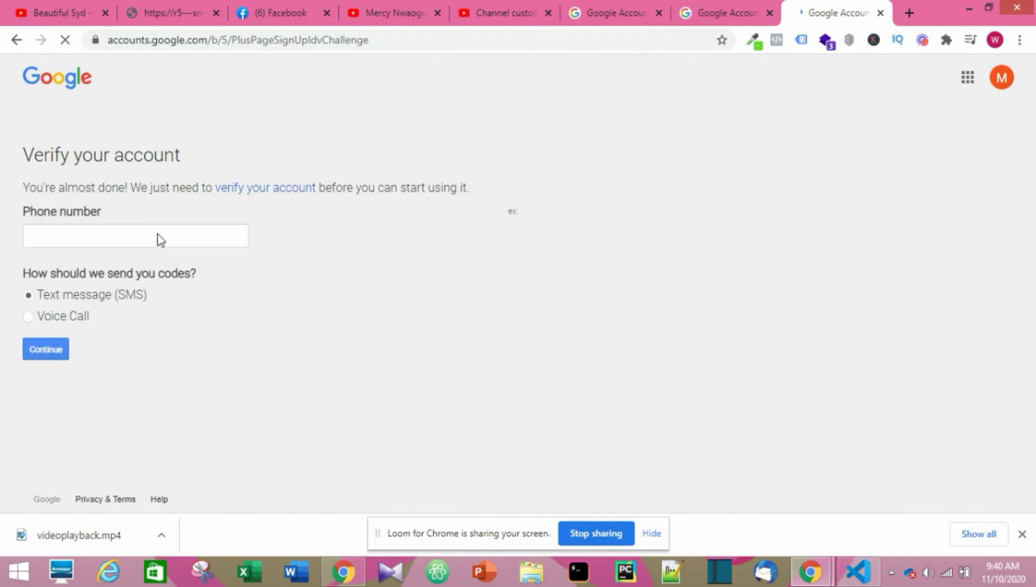
- Verify the Brand Account with a phone number and the SMS verification code
left_click(78, 234)
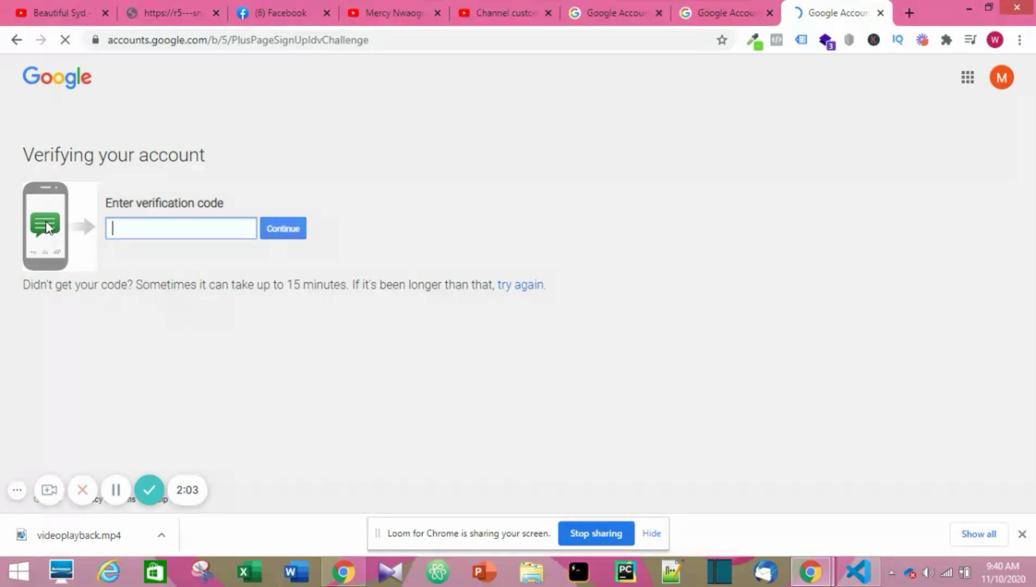
left_click(283, 228)
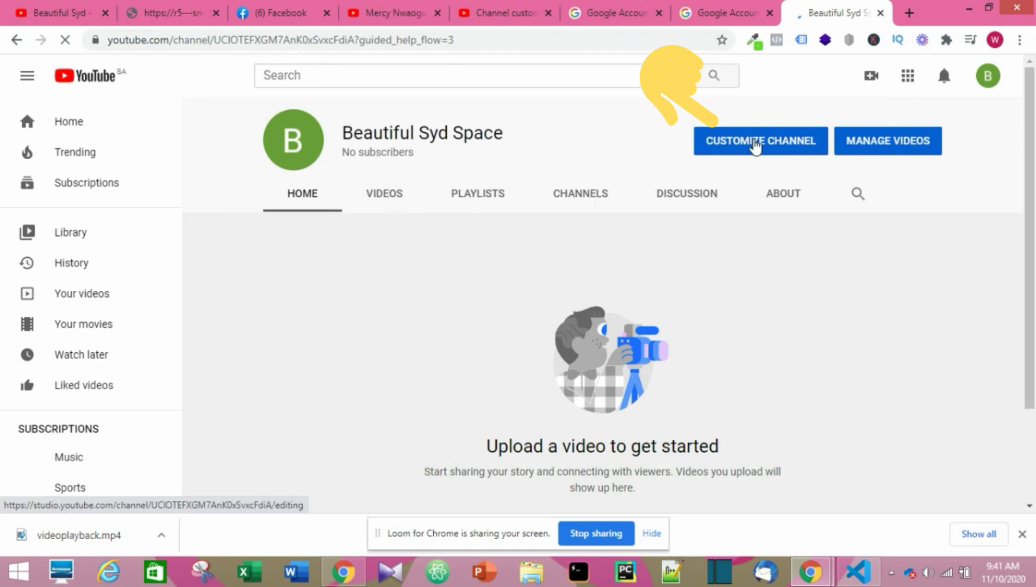
- Open channel customisation, look over the Layout tab, and switch to the Branding tab
left_click(754, 143)
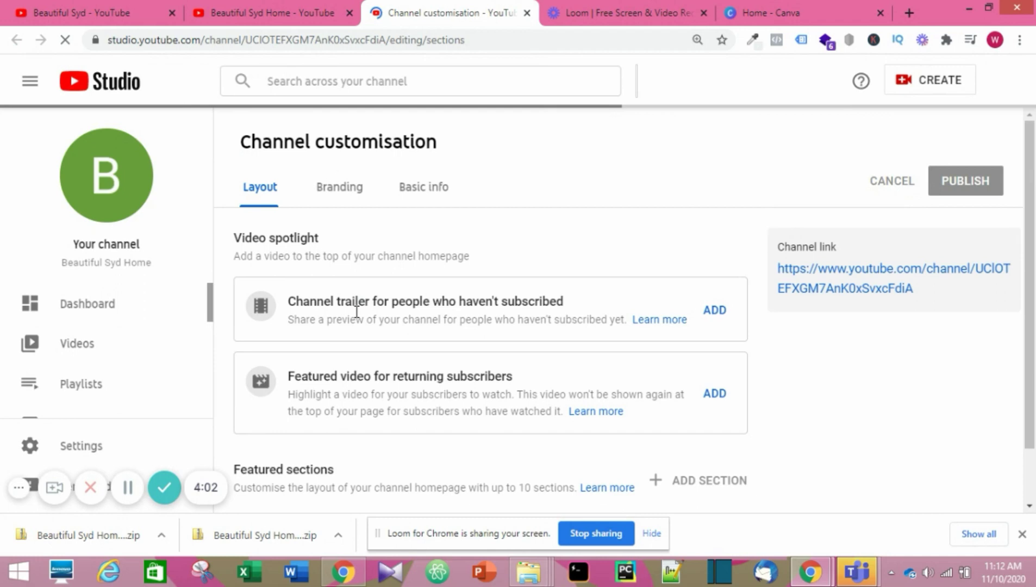
scroll(355, 337, "down", 4)
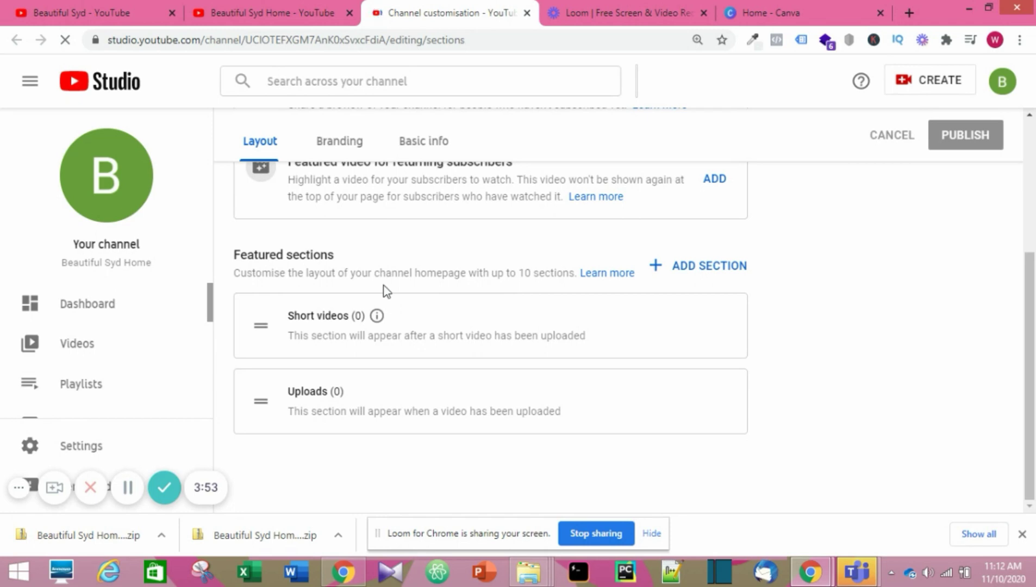
scroll(384, 289, "up", 4)
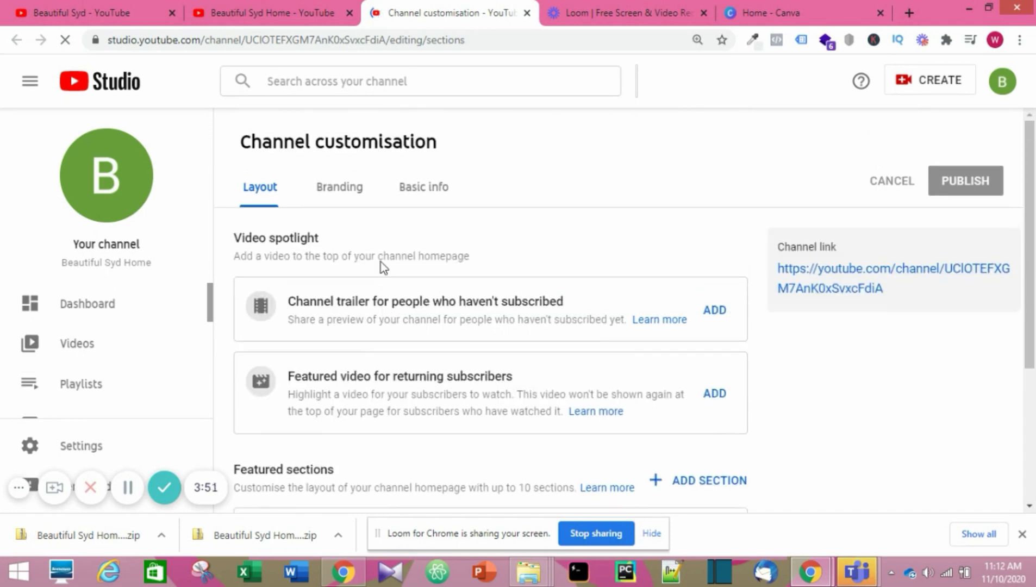
left_click(332, 192)
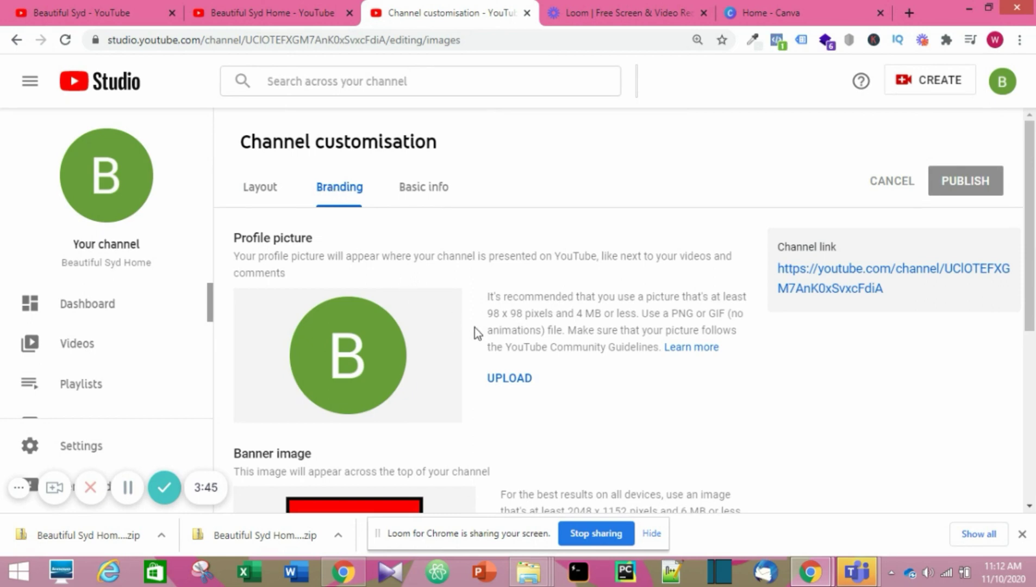
- Upload 'Beautiful Syd (1)' from Downloads as the profile picture and accept the crop
left_click(509, 379)
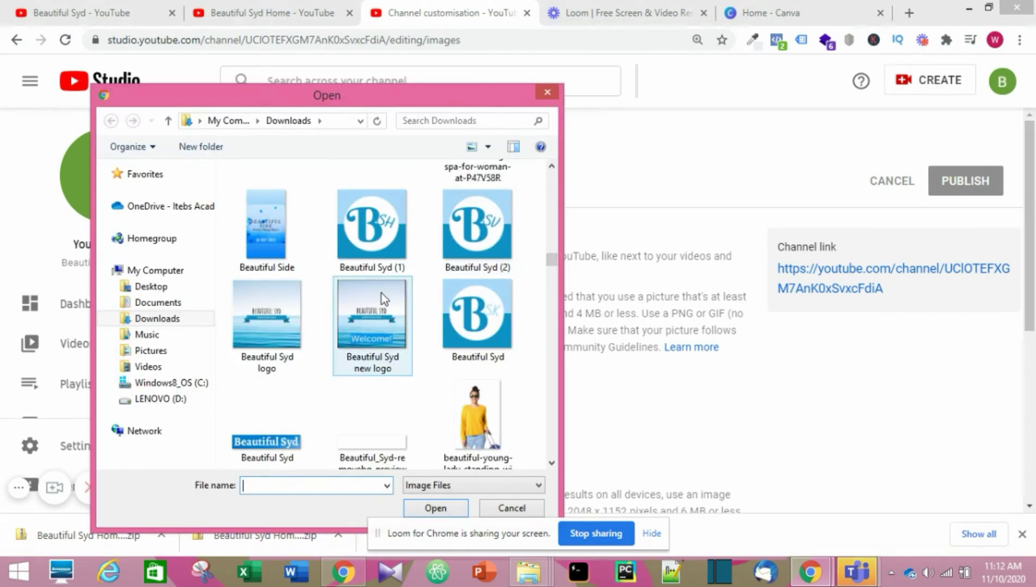
left_click(374, 238)
left_click(436, 509)
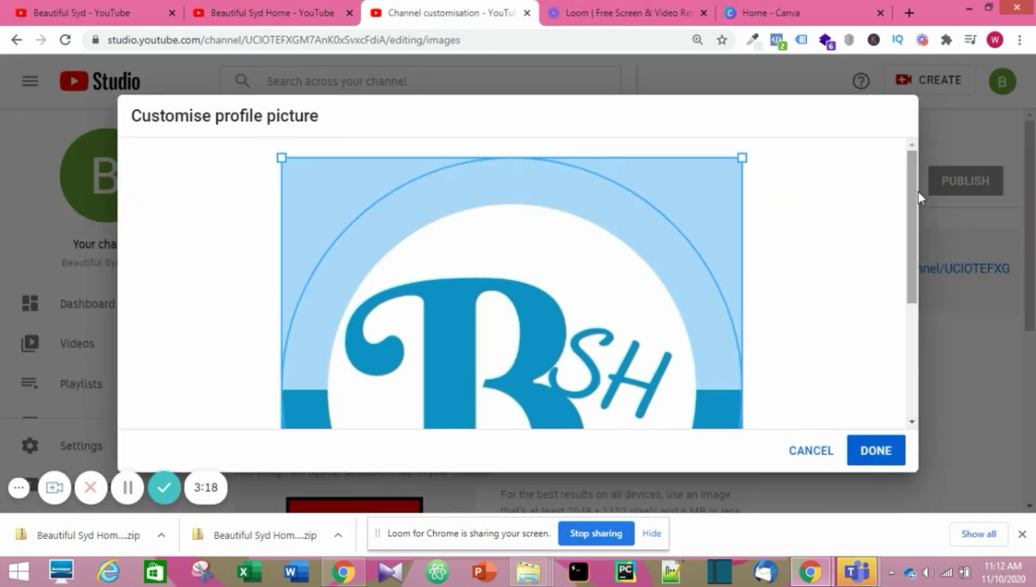
left_click_drag(916, 191, 916, 280)
left_click(871, 455)
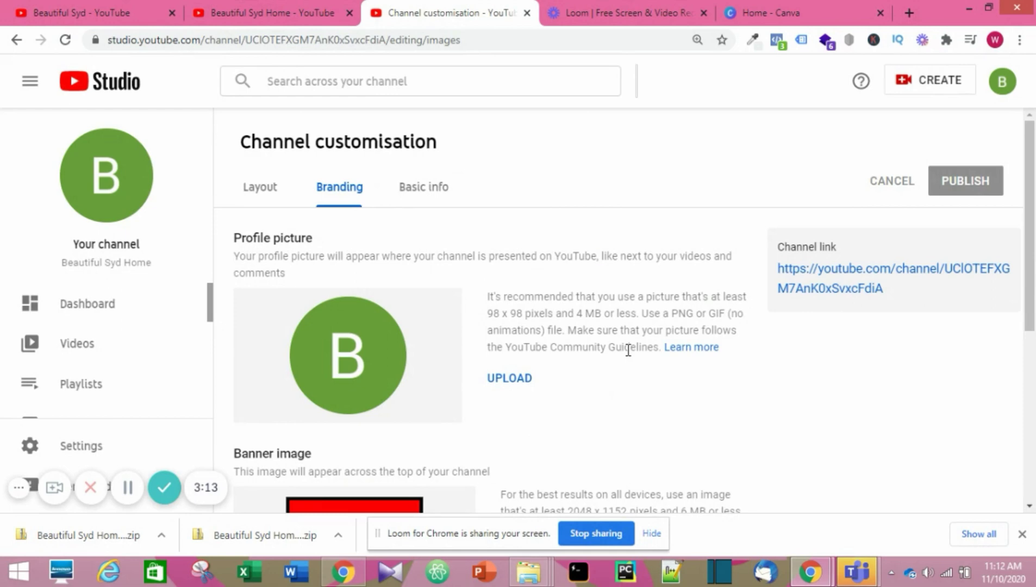
- Upload image '2' from Downloads as the channel banner
scroll(594, 362, "down", 1)
scroll(594, 363, "down", 3)
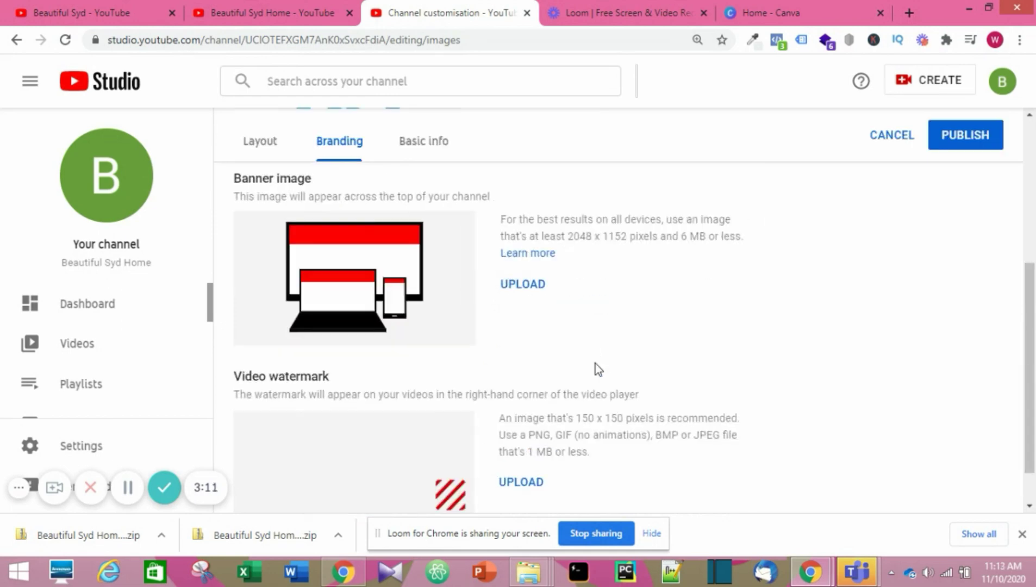
scroll(593, 353, "up", 1)
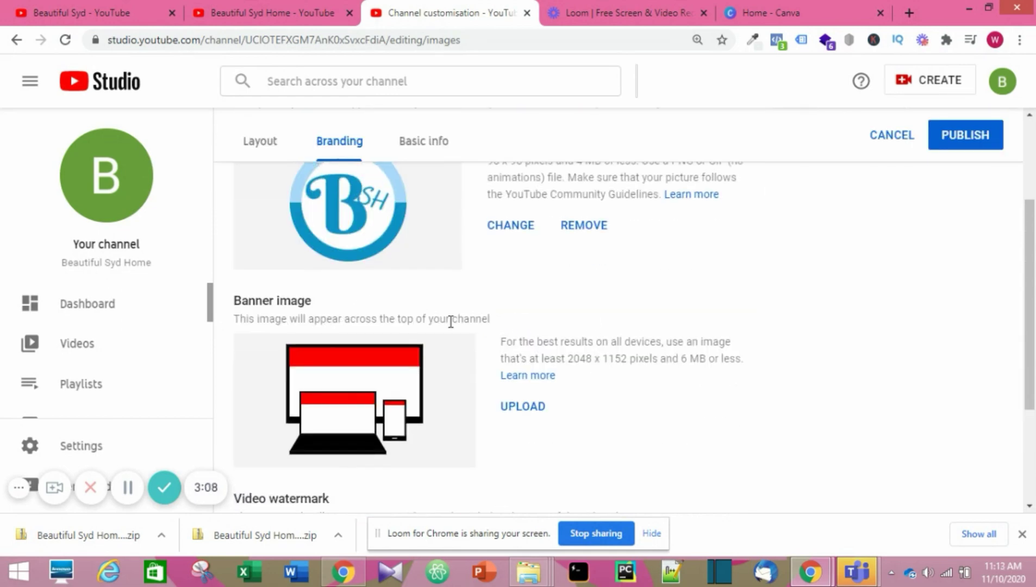
scroll(582, 337, "down", 1)
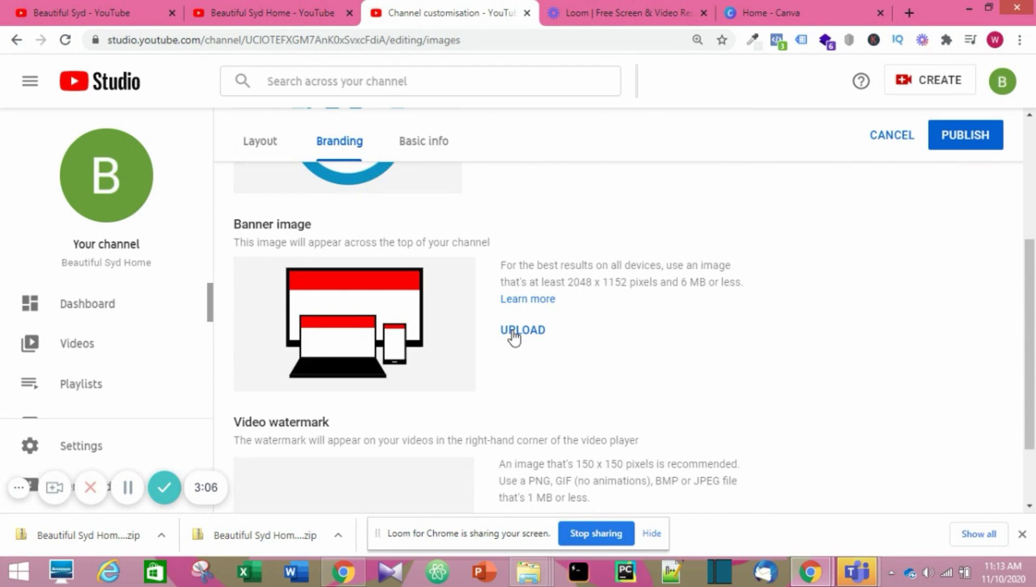
left_click(513, 334)
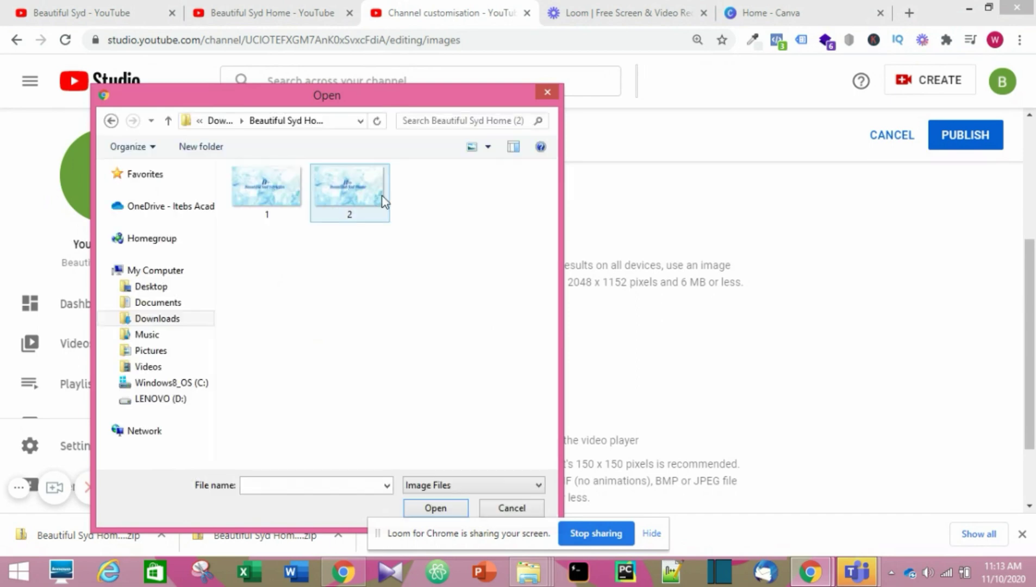
left_click(348, 190)
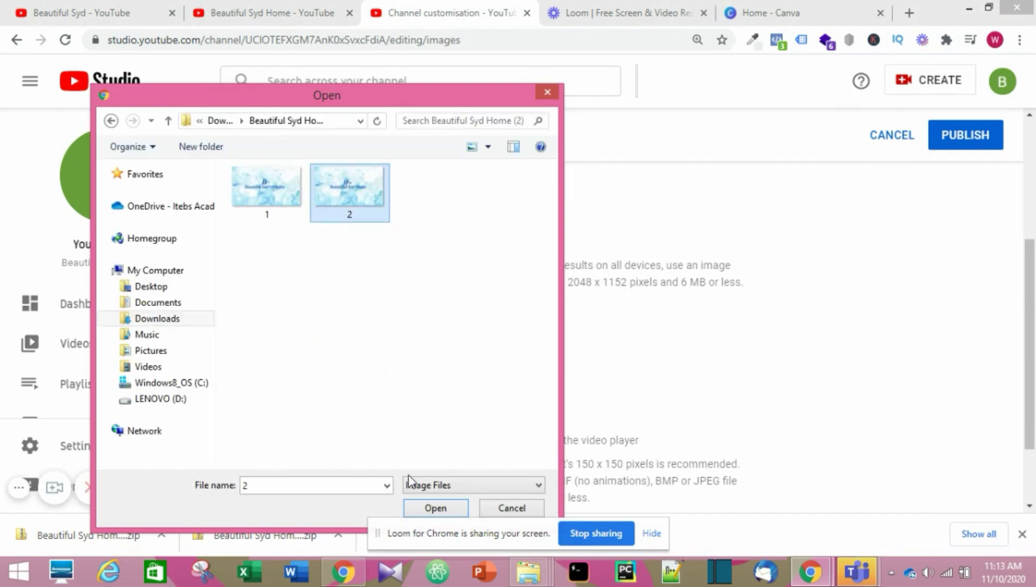
left_click(429, 506)
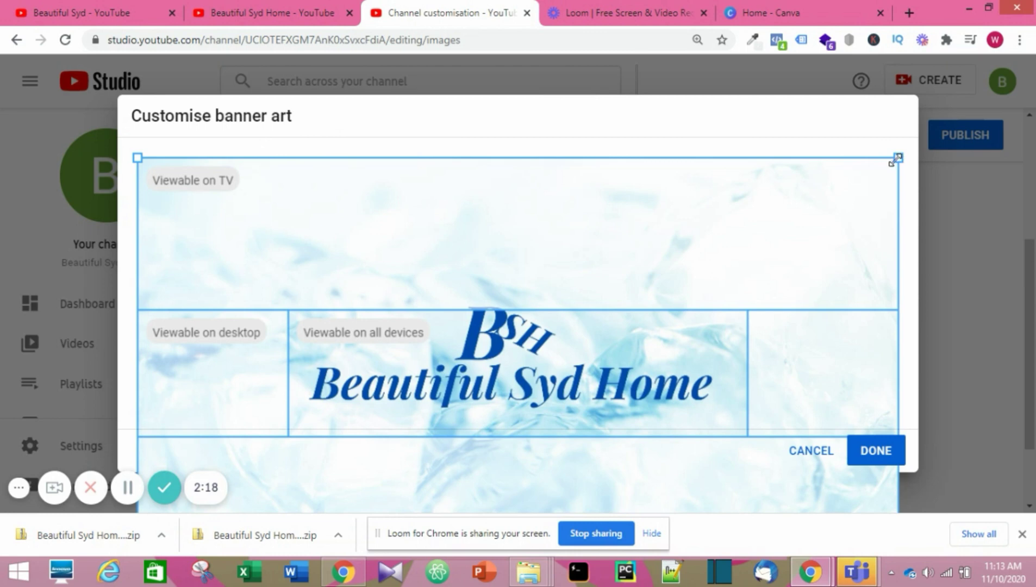
- Shrink the banner crop from the right, realign it to the top, and apply it
left_click_drag(895, 160, 885, 159)
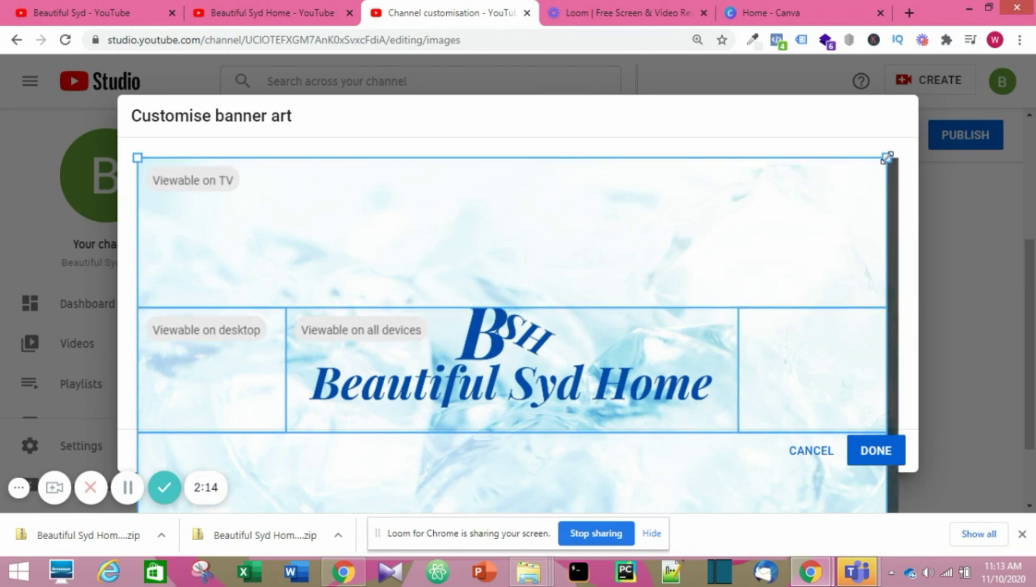
left_click_drag(886, 158, 867, 171)
left_click_drag(787, 360, 786, 349)
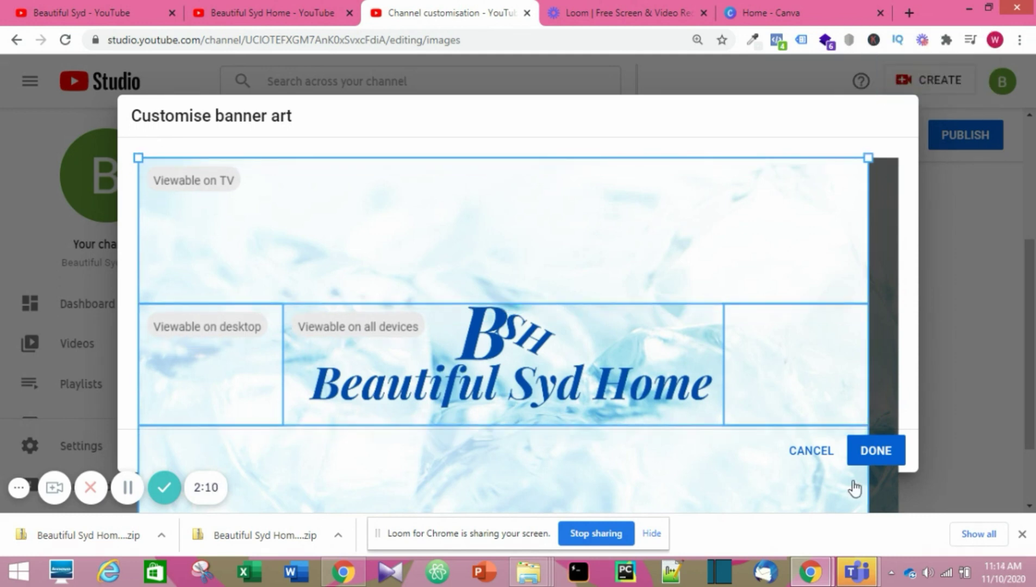
left_click(871, 456)
left_click(867, 458)
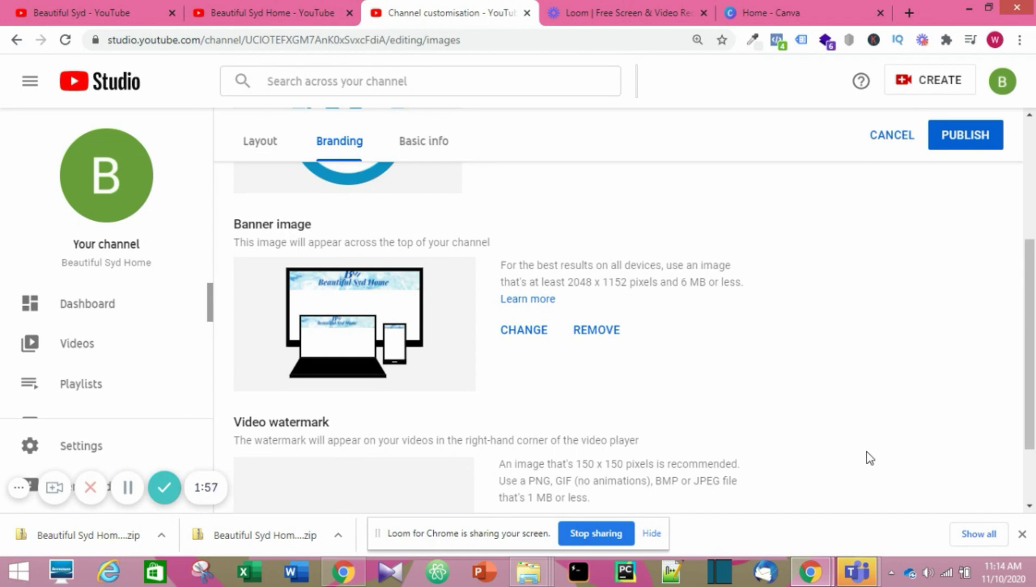
- Upload 'Beautiful Syd (1)' as the video watermark, cropped to a smaller area
scroll(870, 458, "down", 2)
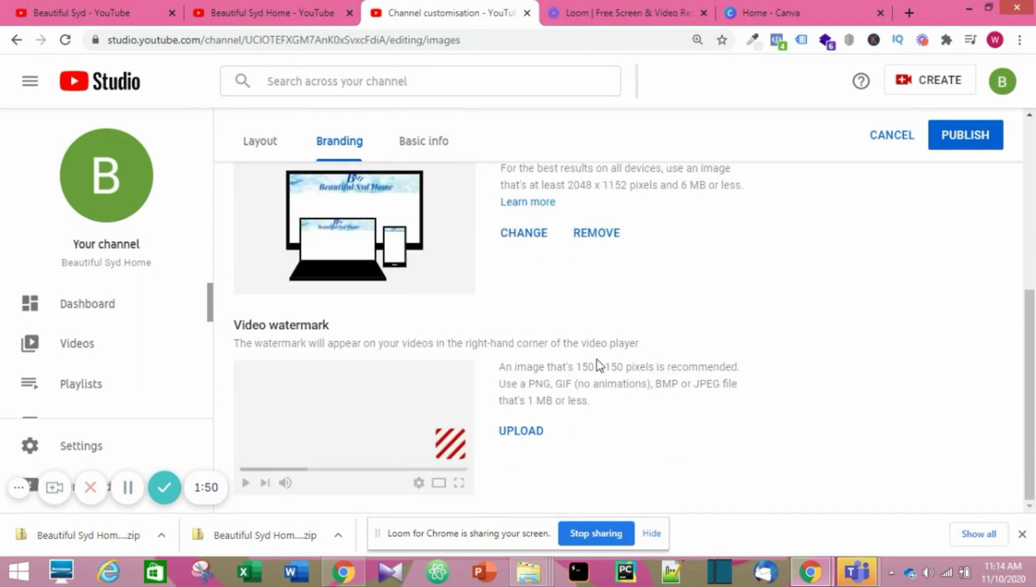
left_click(516, 431)
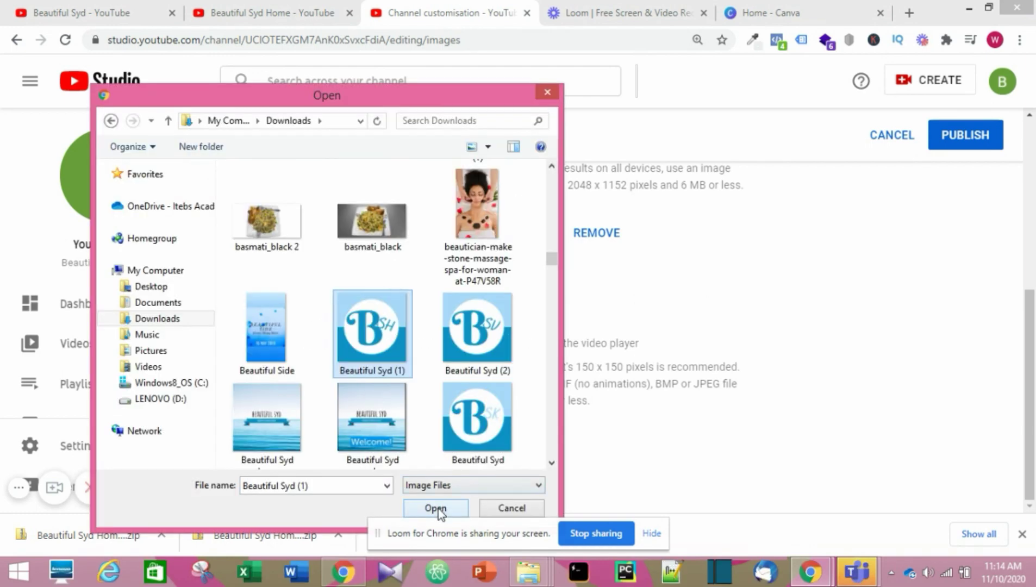
left_click(435, 505)
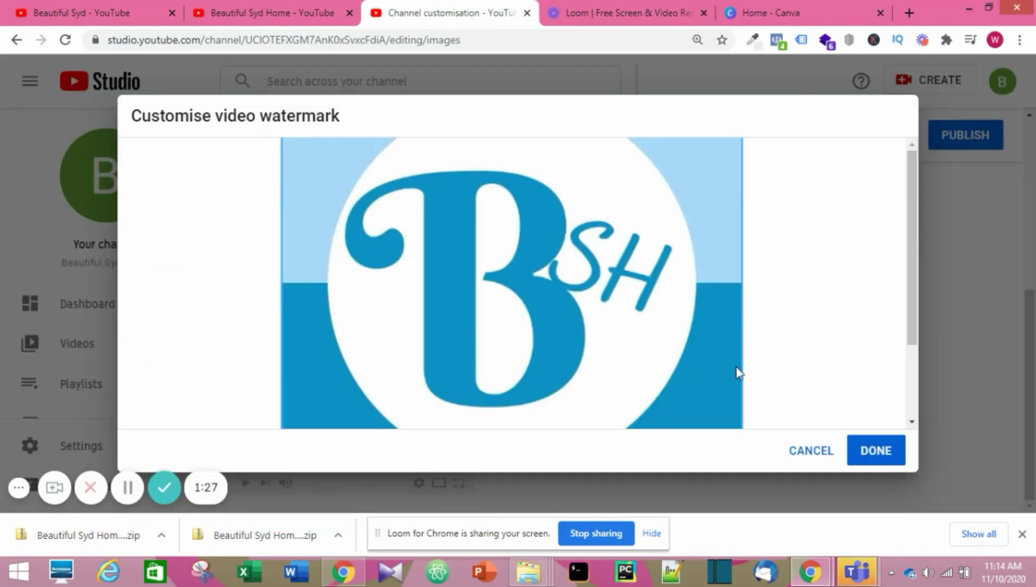
left_click_drag(914, 220, 913, 273)
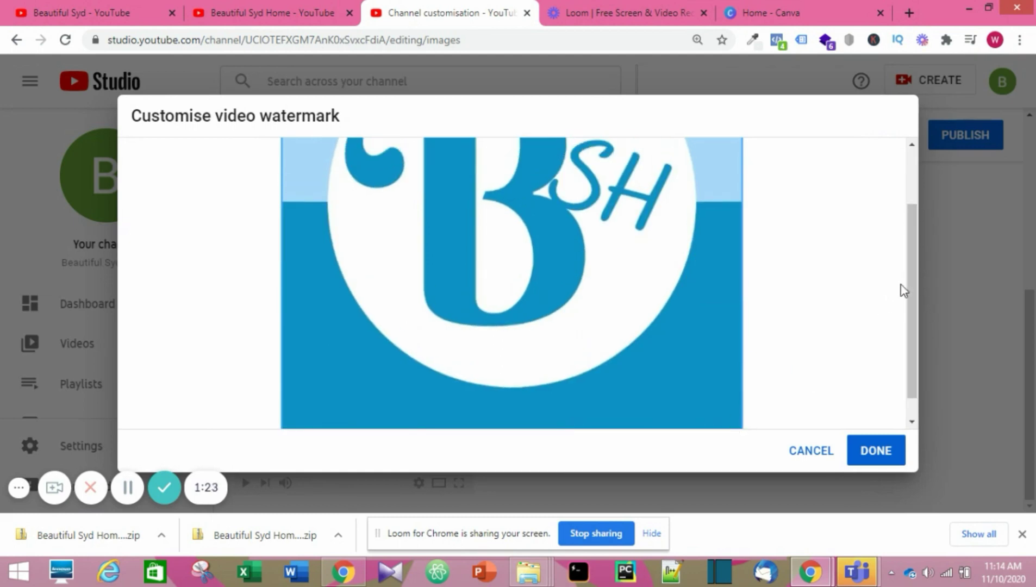
scroll(920, 287, "down", 1)
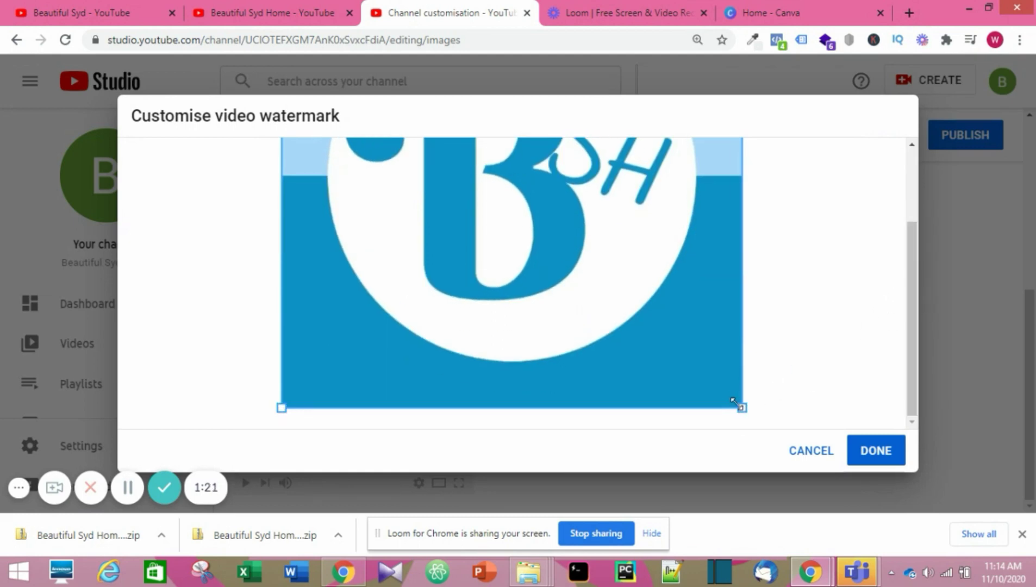
left_click_drag(734, 401, 719, 356)
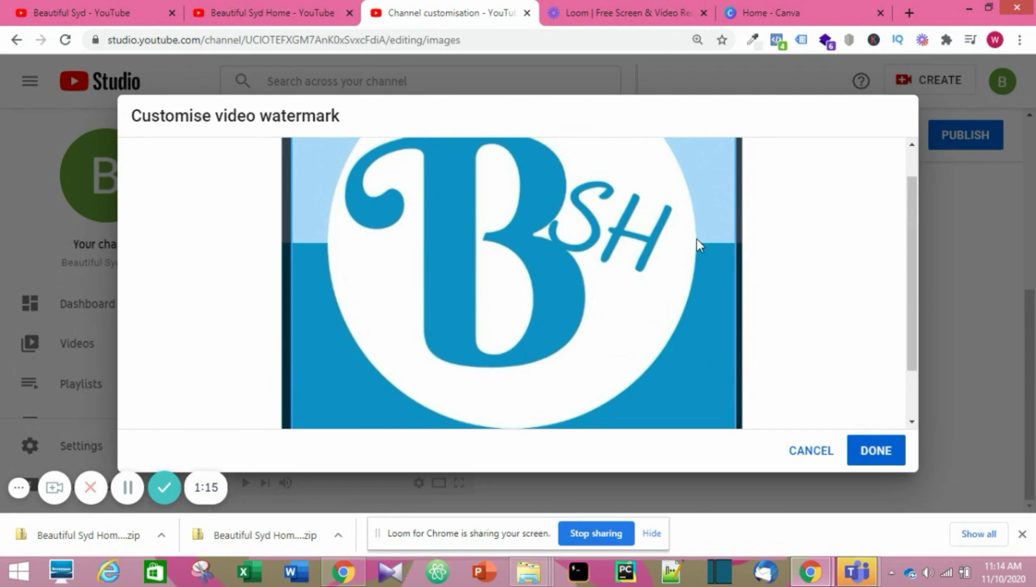
left_click(874, 451)
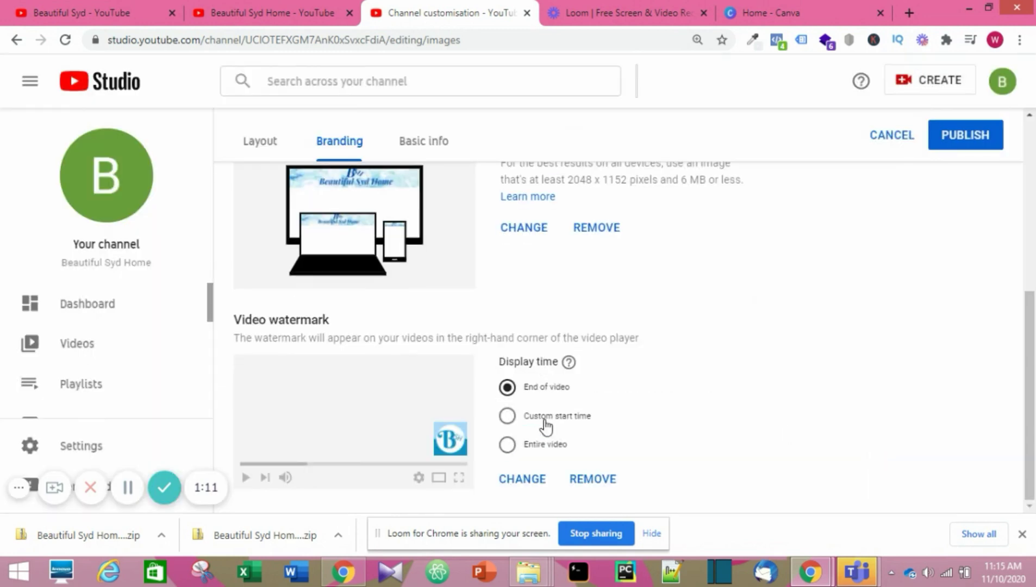
- Set the watermark display time to Entire video
left_click(508, 445)
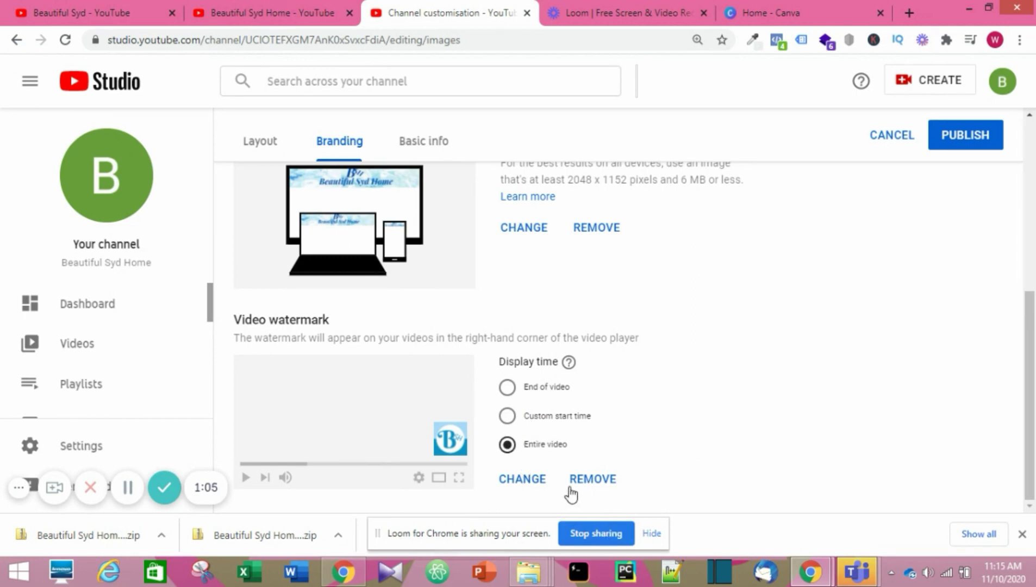
scroll(604, 284, "up", 4)
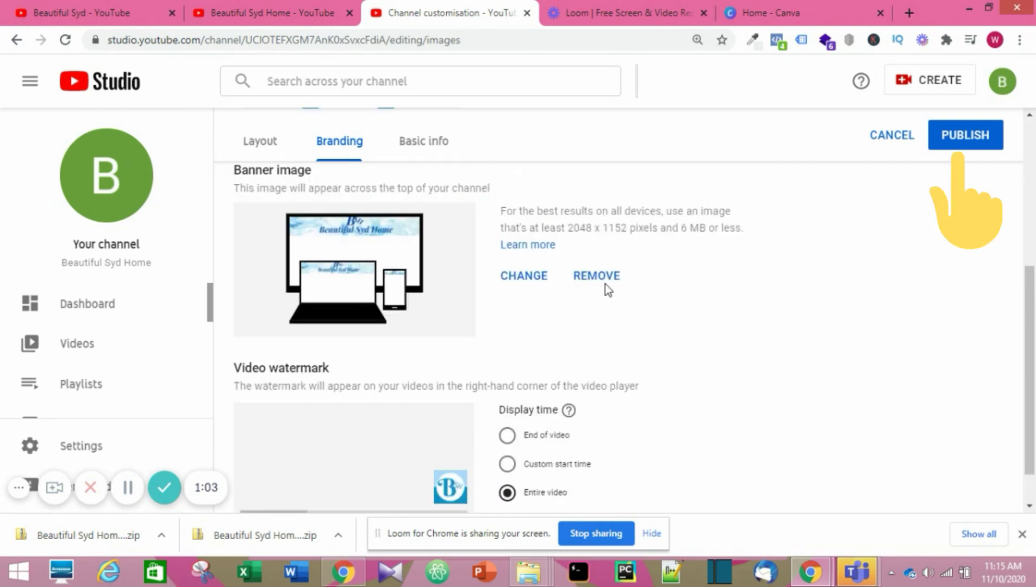
scroll(604, 284, "down", 4)
scroll(625, 278, "up", 6)
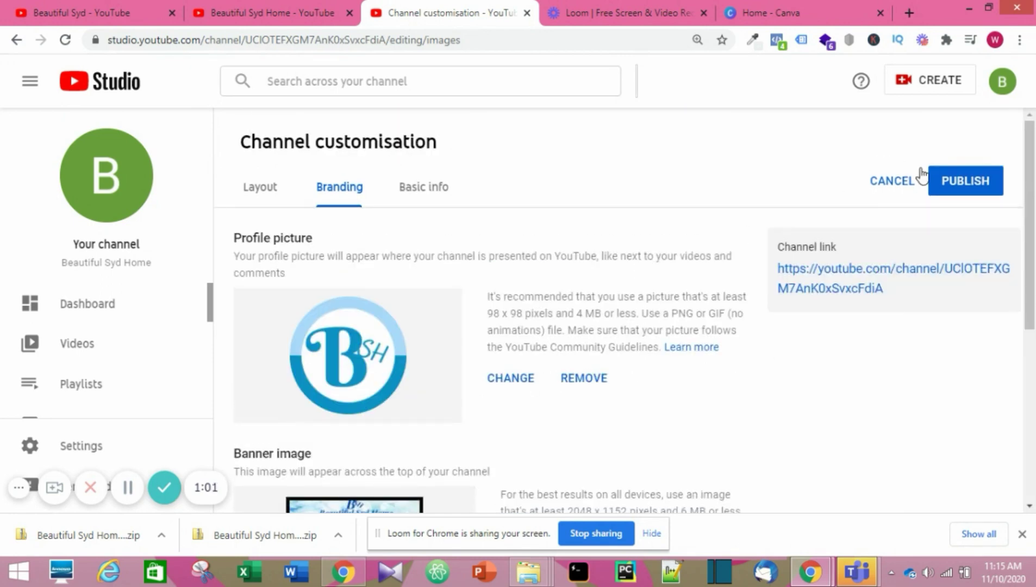
- Publish the branding changes and begin the description 'Welcome To The Beautiful Syd Home'
left_click(967, 185)
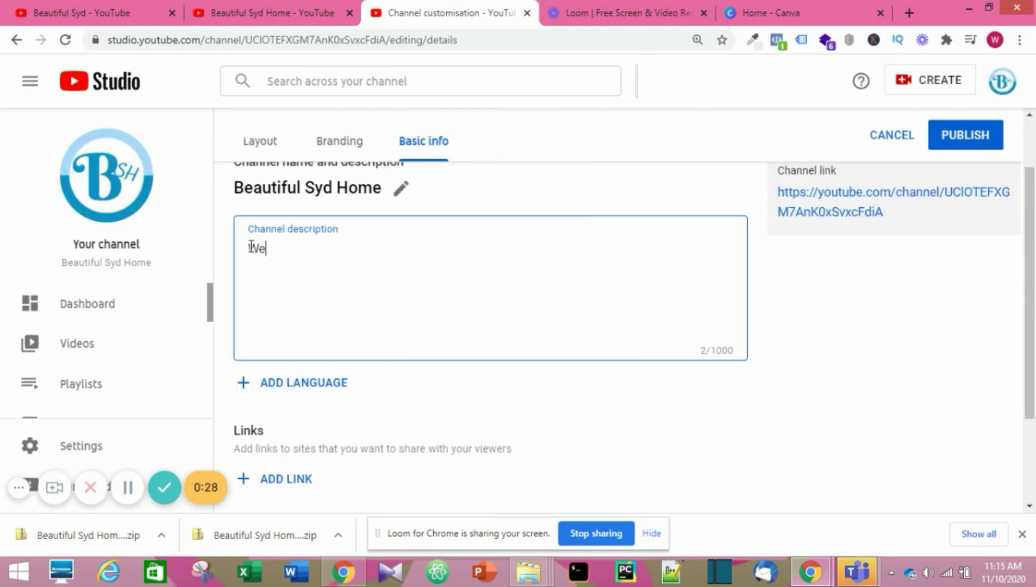
type("lcome To The Bea")
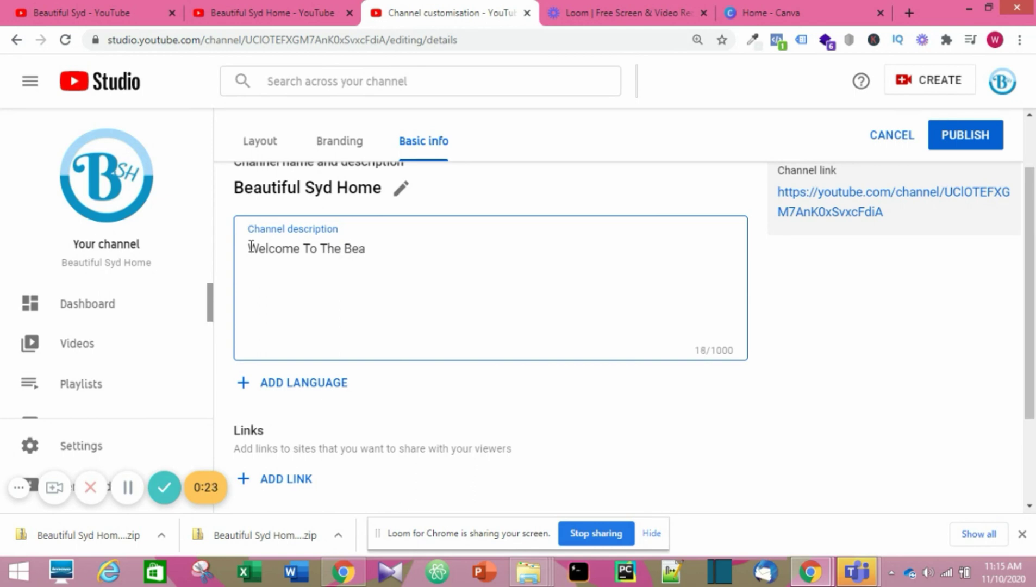
type("utiful Side")
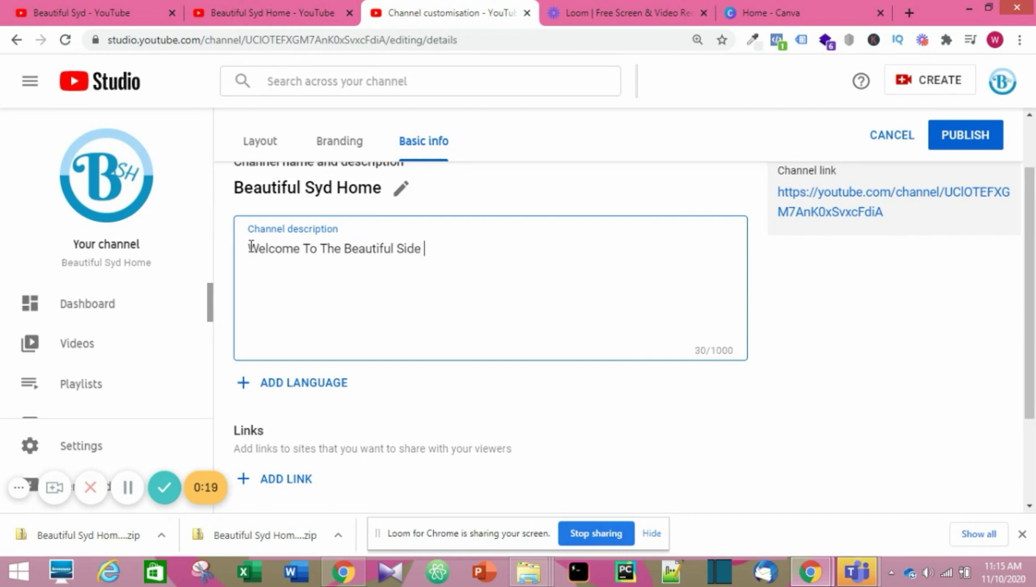
key("BackSpace")
key("BackSpace")
key("BackSpace")
key("BackSpace")
type("yd Home")
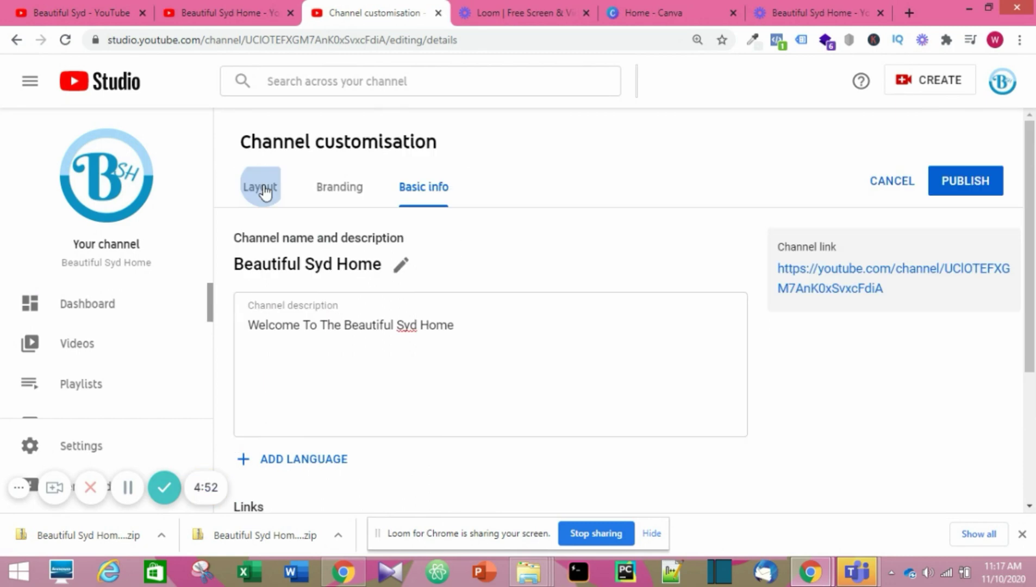
- Add a channel trailer from the Layout tab, opening the Upload videos dialog over the dashboard
left_click(265, 191)
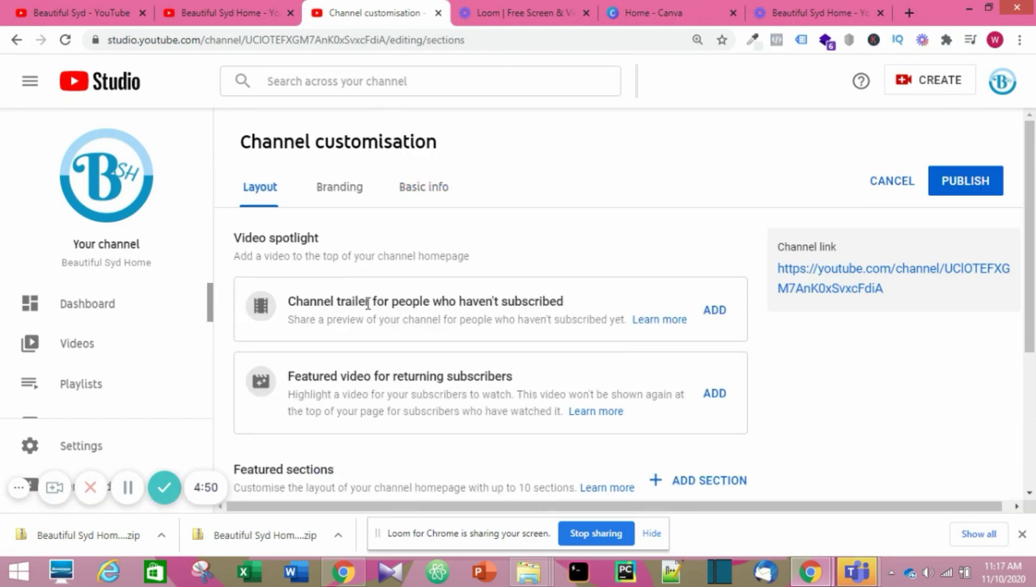
scroll(368, 303, "down", 2)
scroll(368, 303, "up", 1)
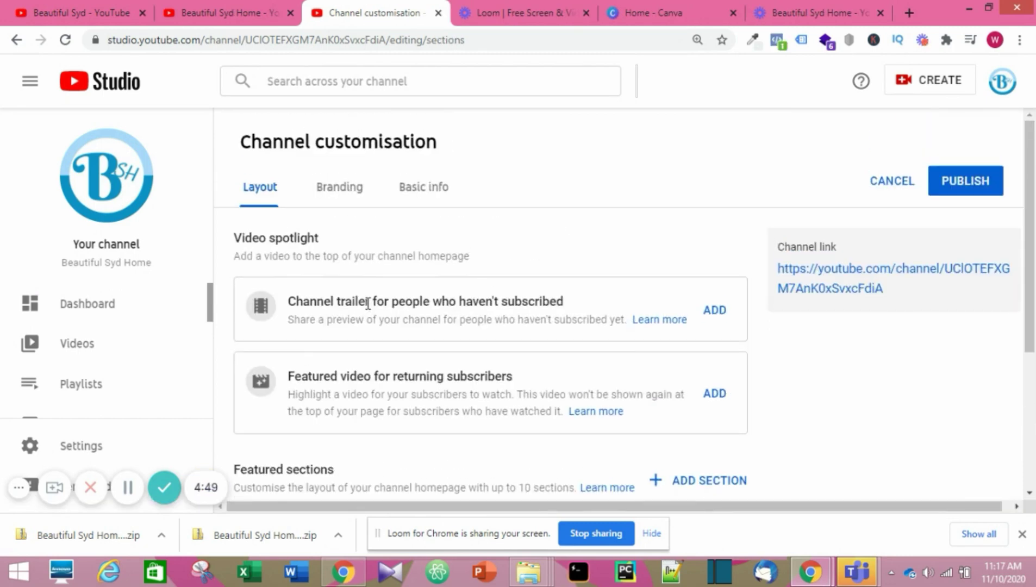
left_click(713, 313)
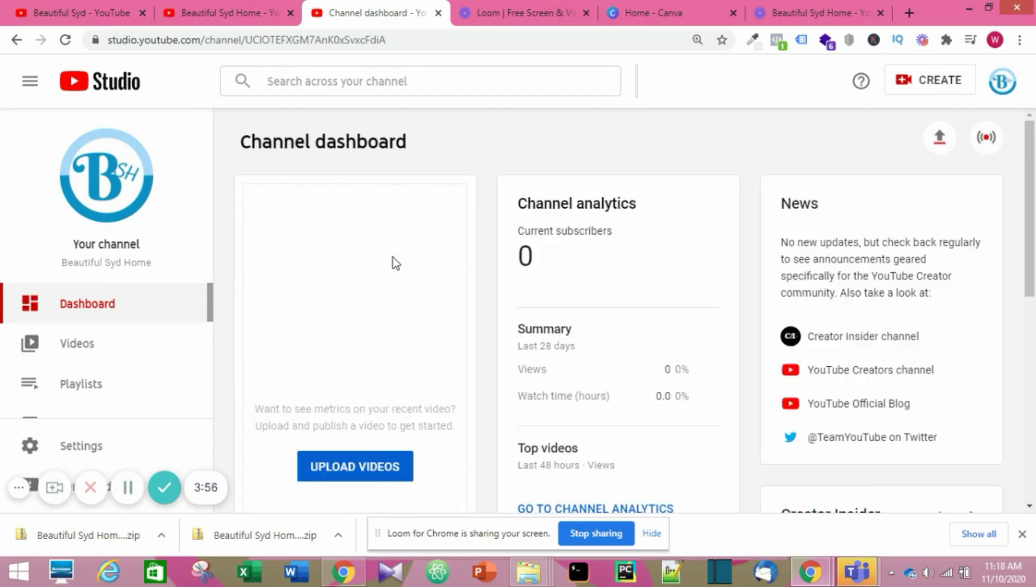
scroll(396, 326, "down", 3)
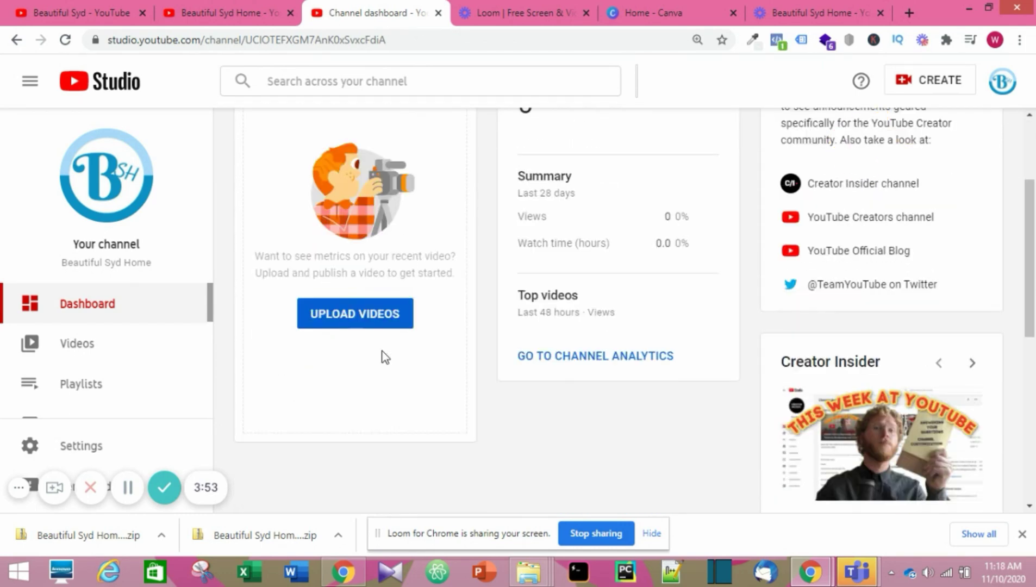
- Choose the videoplayback cooking video from Downloads for upload
left_click(352, 316)
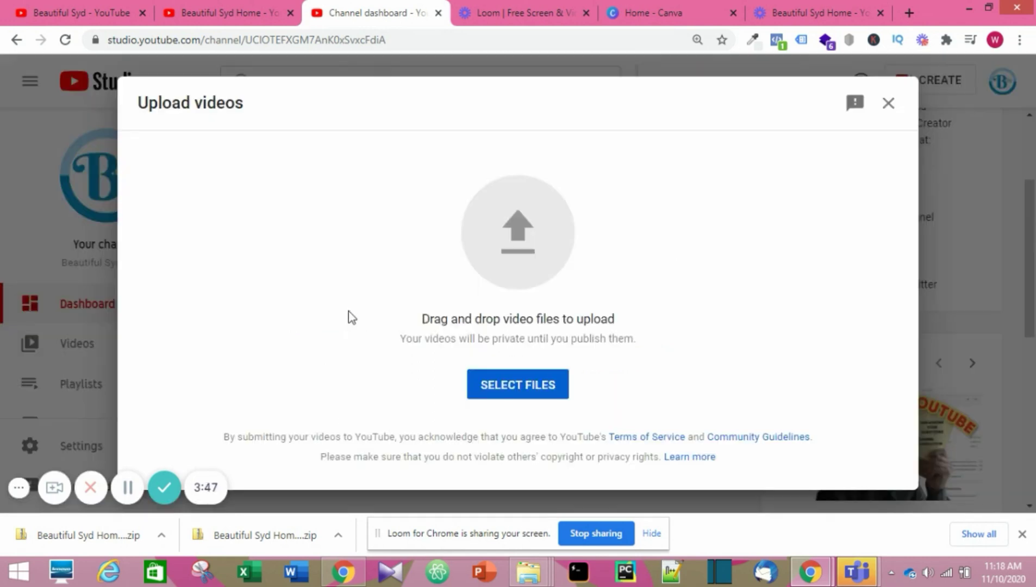
left_click(501, 385)
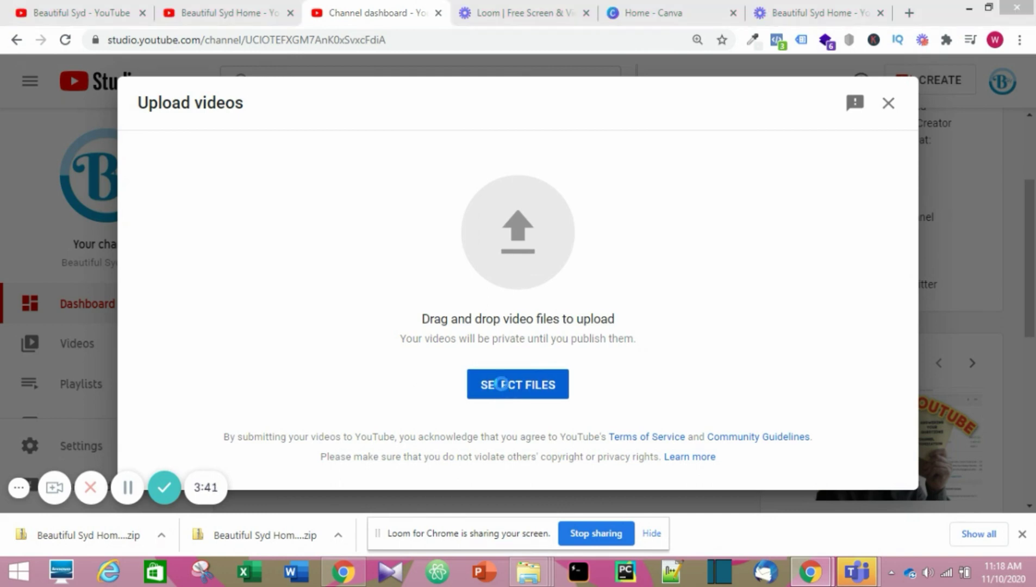
left_click(454, 183)
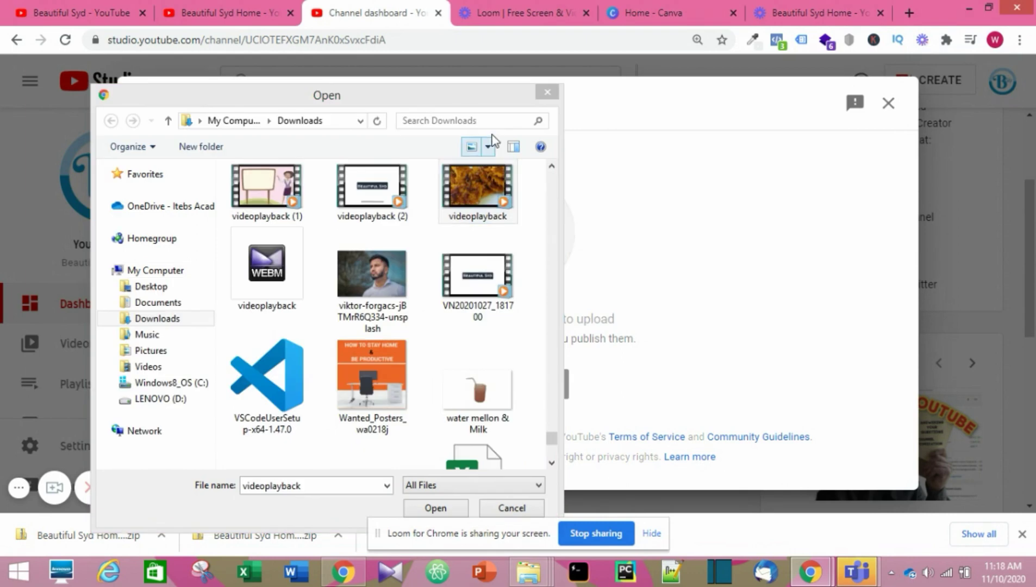
left_click(478, 185)
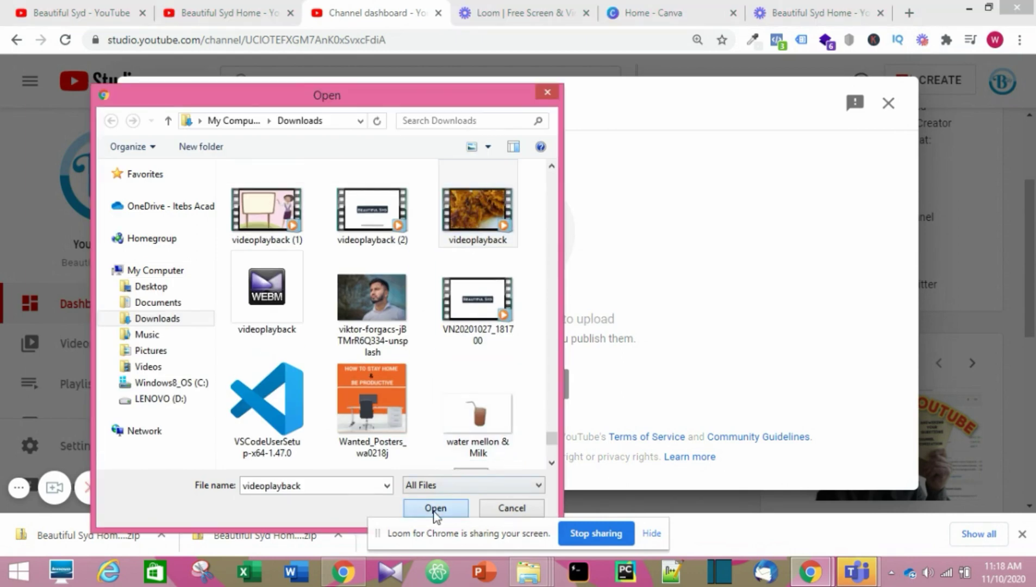
left_click(435, 508)
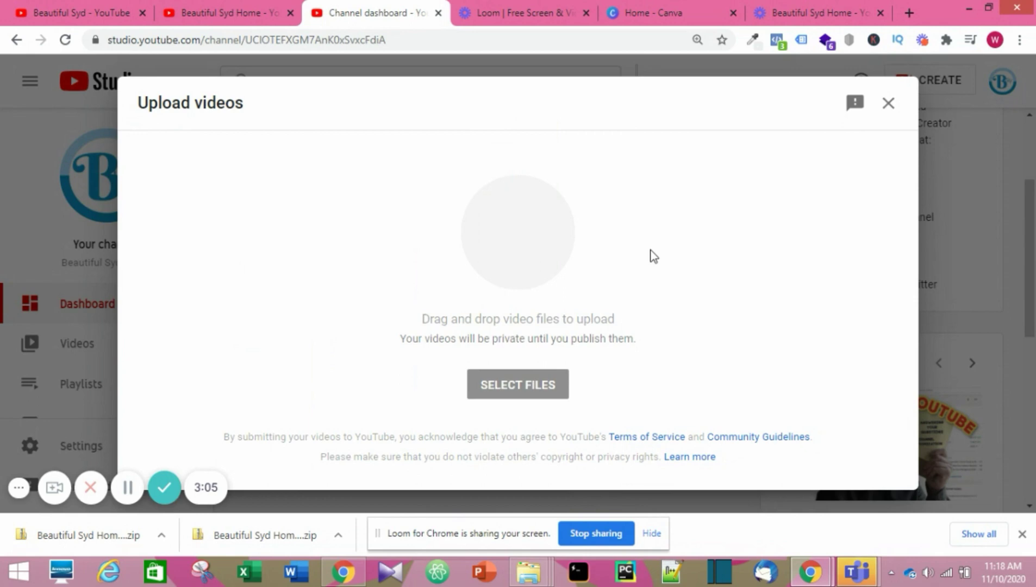
- Title the upload 'How To Make Baked Potato Fritters | Sweet Potato Pancake'
type("How To ")
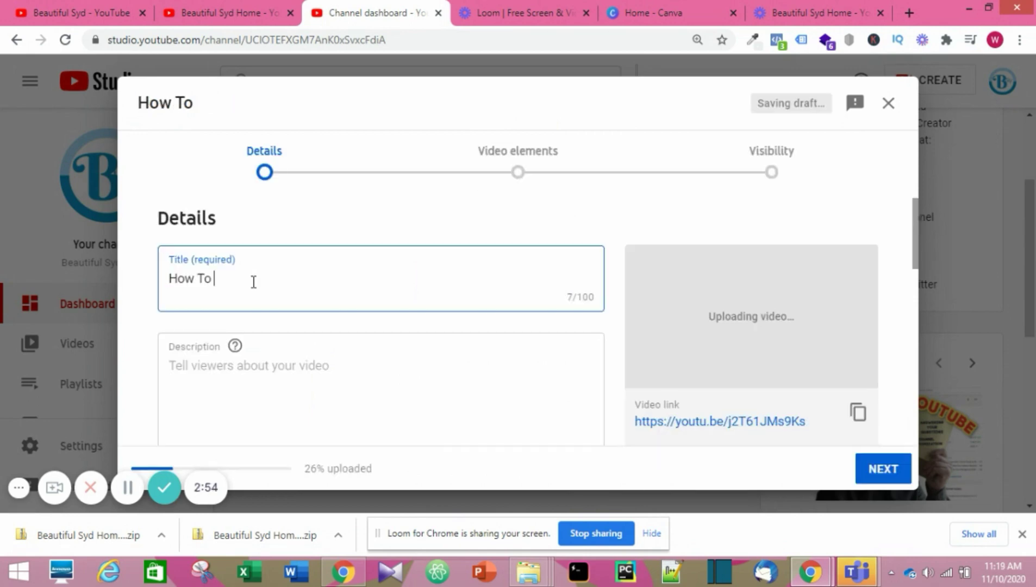
type("Make")
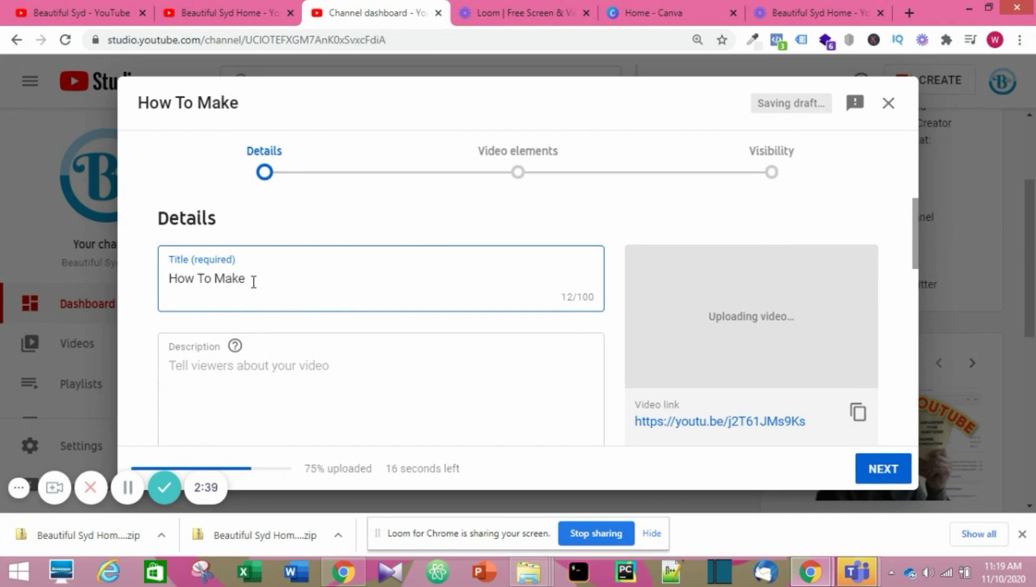
type("Potato")
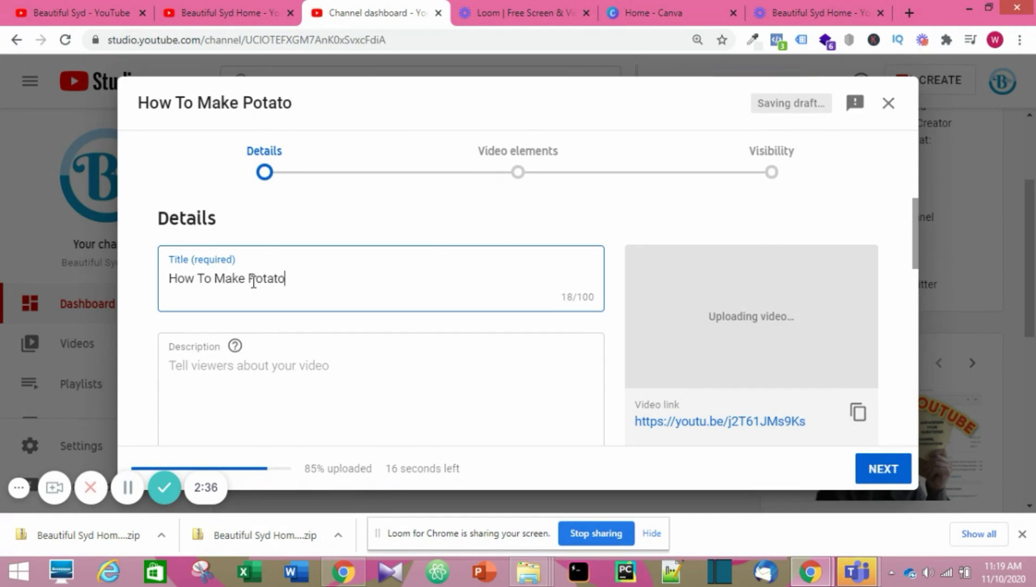
type(" Fritters")
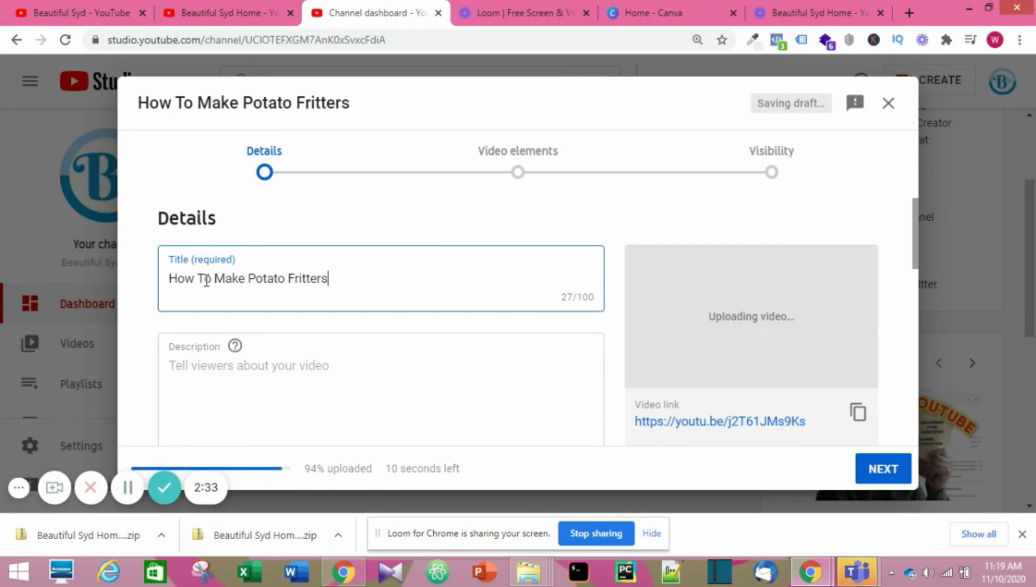
key("ctrl+Left")
key("ctrl+Left")
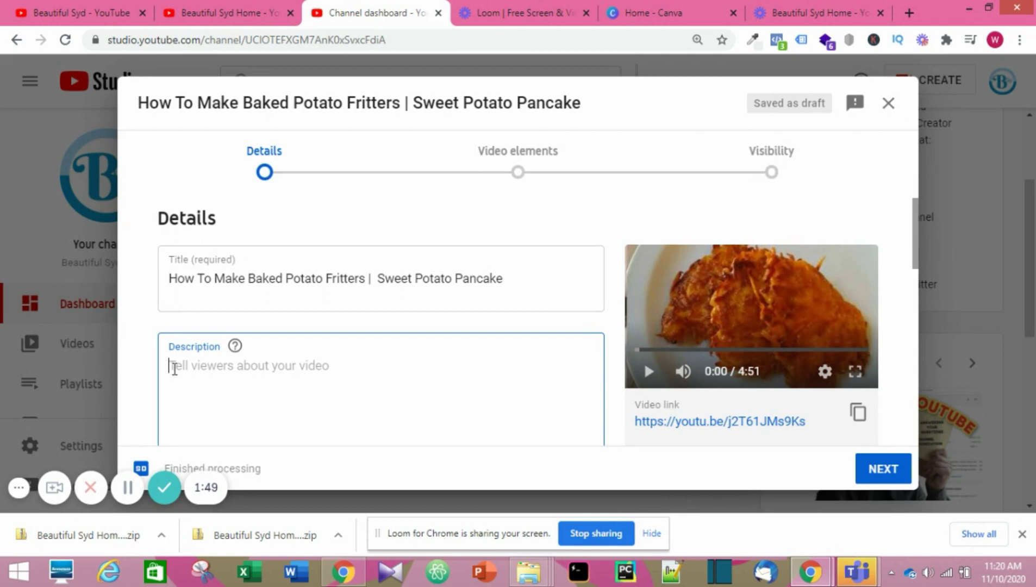
- Begin the description with 'This video shows step by step how to make potato fritters.'
type("thi")
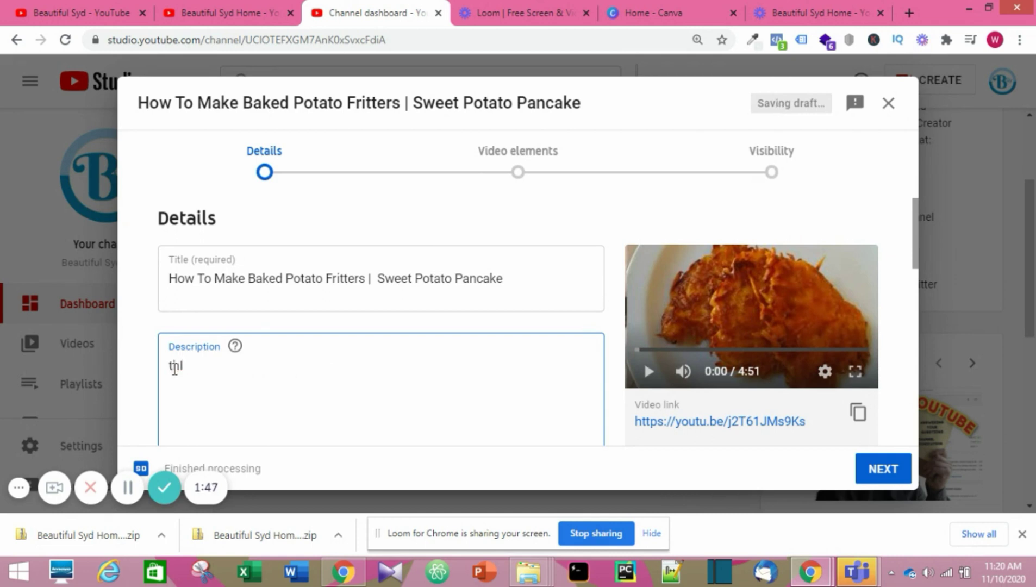
key("BackSpace")
key("BackSpace")
key("BackSpace")
type("This video s")
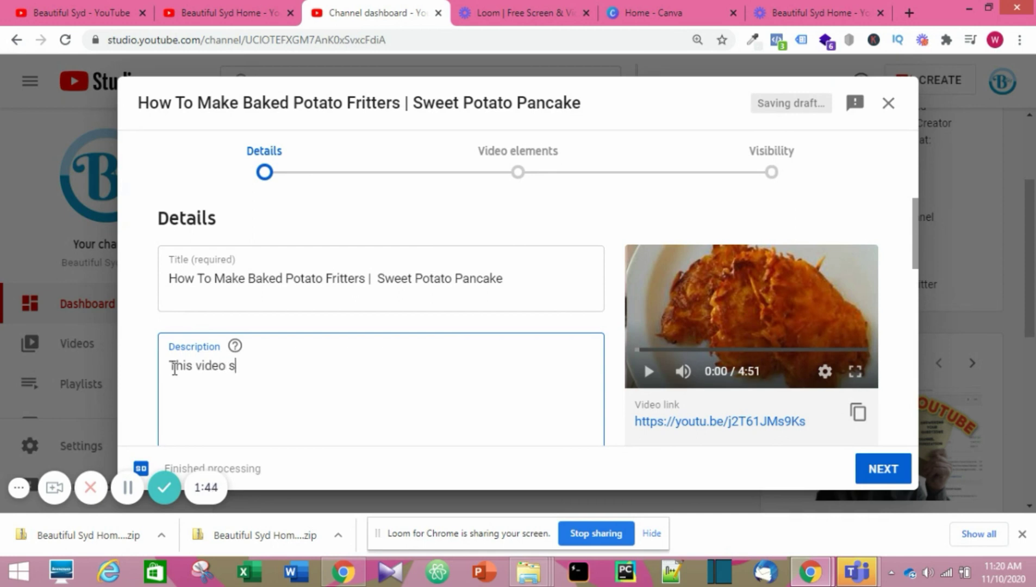
type("hows step by s")
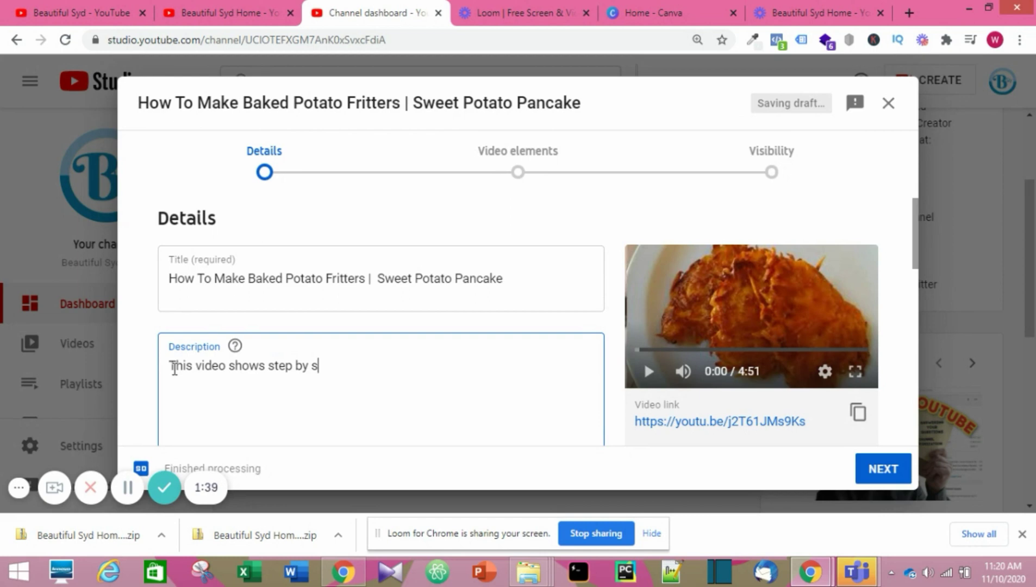
type("y")
key("BackSpace")
type("tep h")
type("ow")
type("t")
type(" to")
type(" make po")
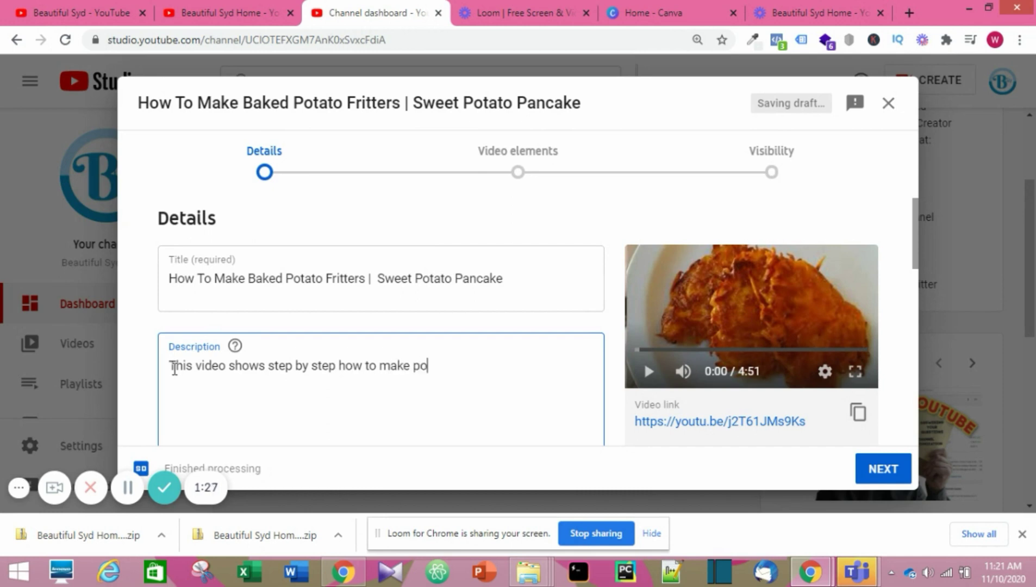
type("tato fritters")
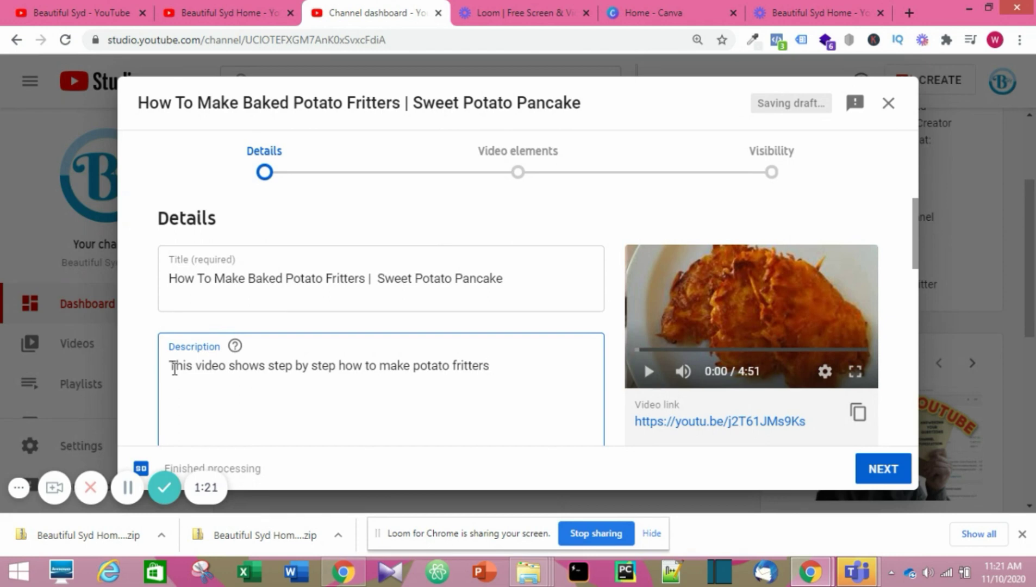
type(".")
- Use the third suggested thumbnail, then advance past Audience to the Video elements step
scroll(315, 334, "down", 4)
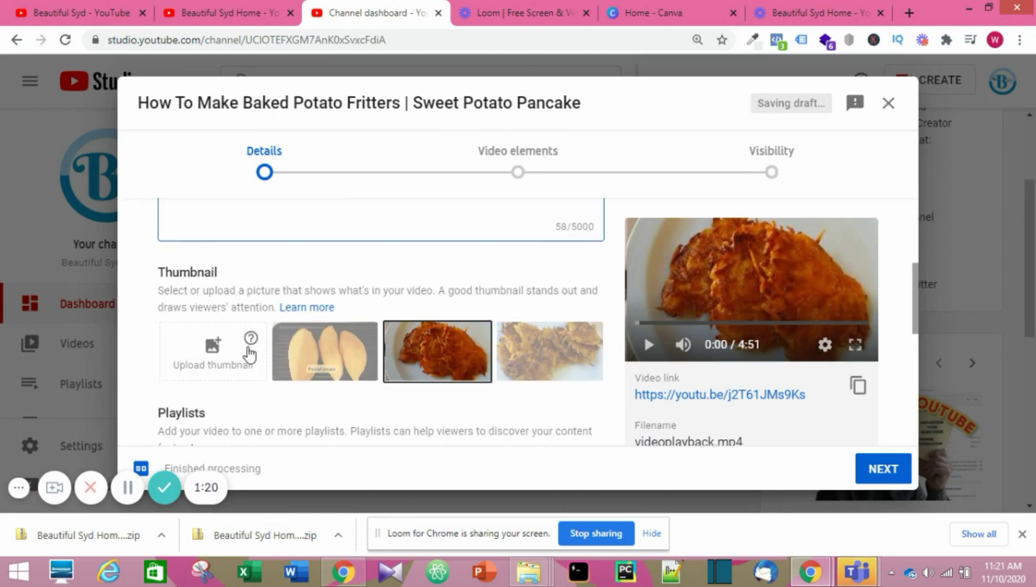
scroll(428, 335, "down", 3)
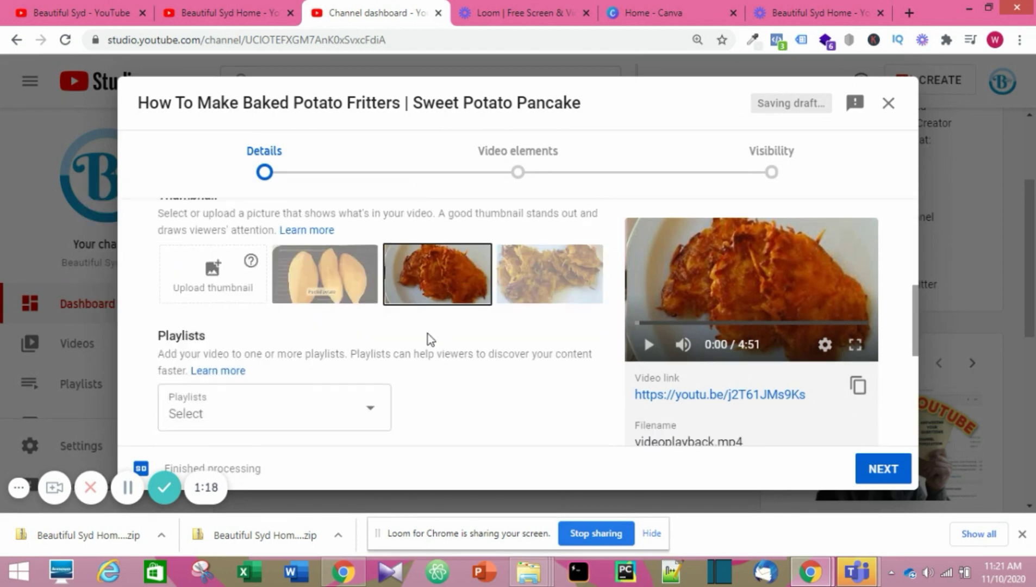
left_click(531, 280)
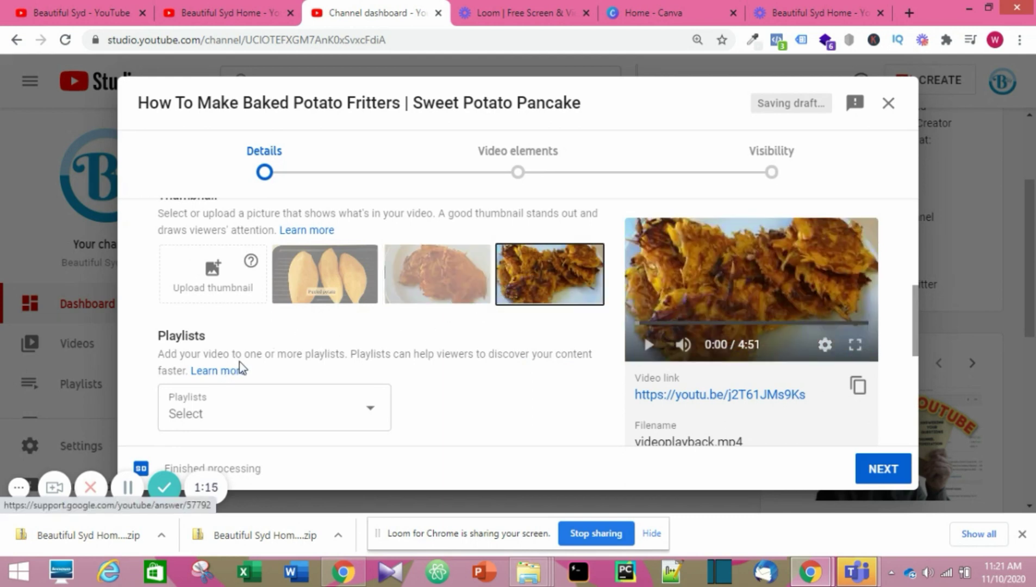
scroll(228, 369, "down", 4)
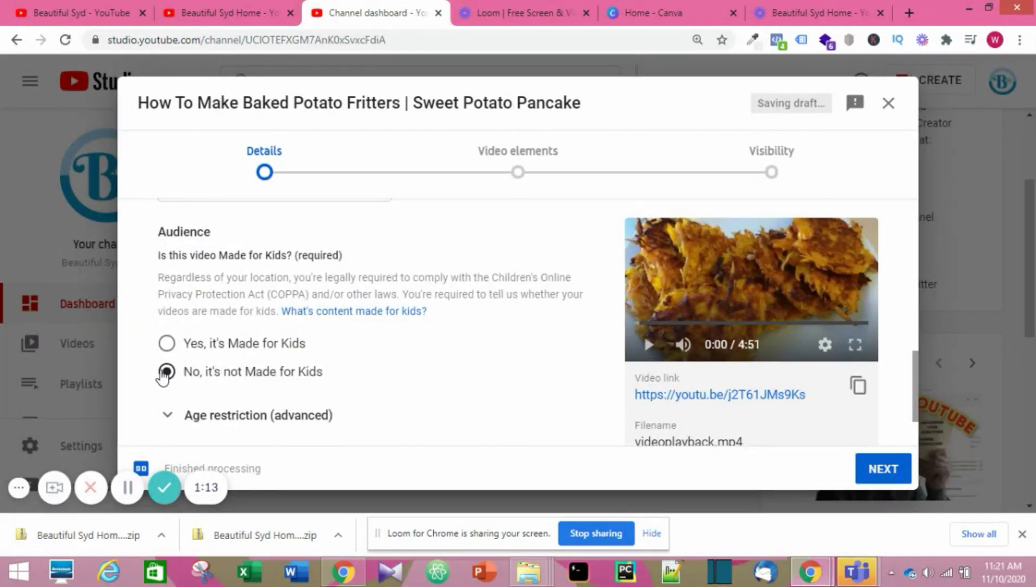
scroll(410, 338, "down", 2)
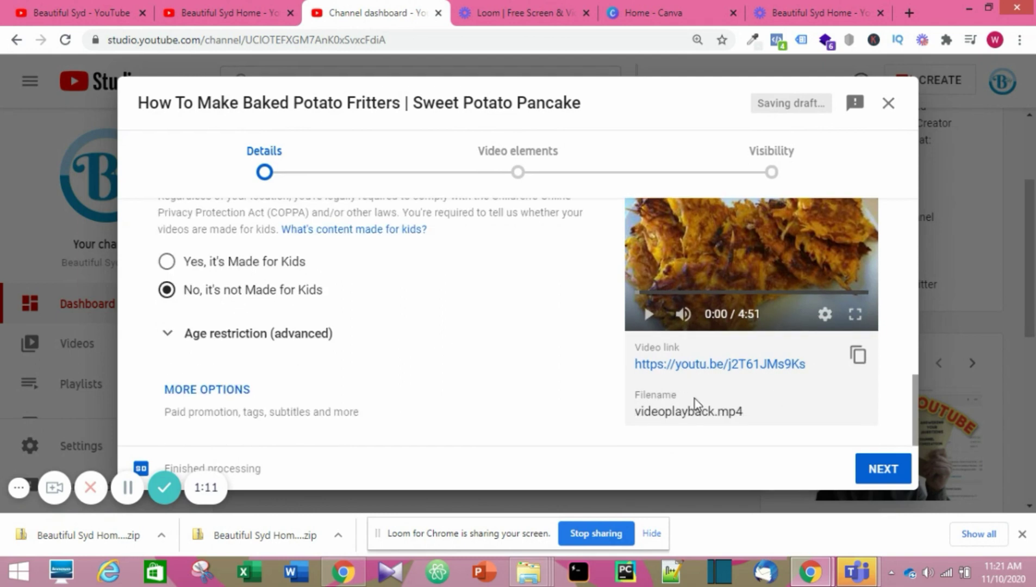
left_click(877, 470)
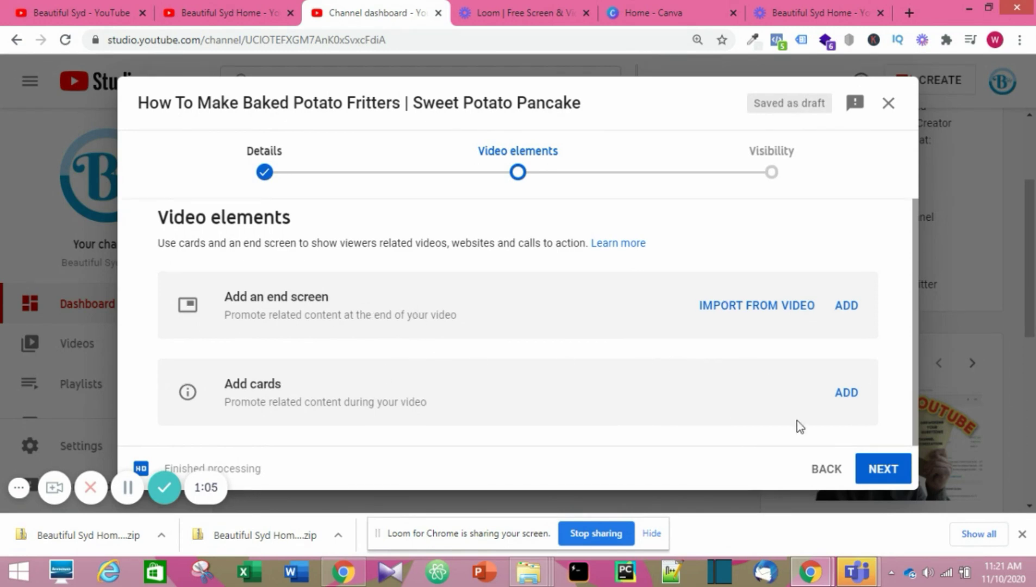
- On the Visibility step, try Schedule and Set as Premiere, then turn both back off
left_click(881, 469)
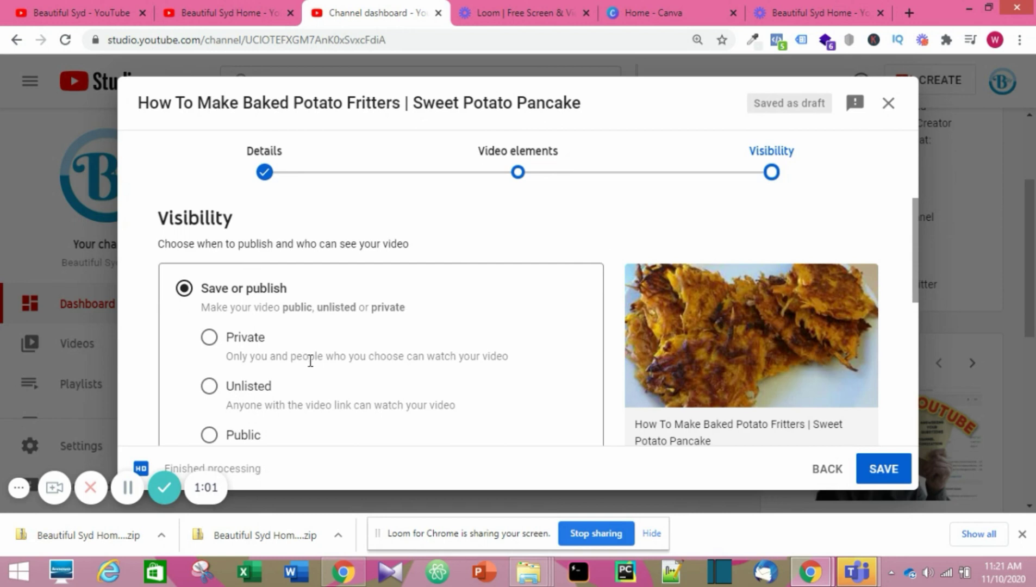
scroll(283, 360, "down", 2)
scroll(258, 363, "down", 4)
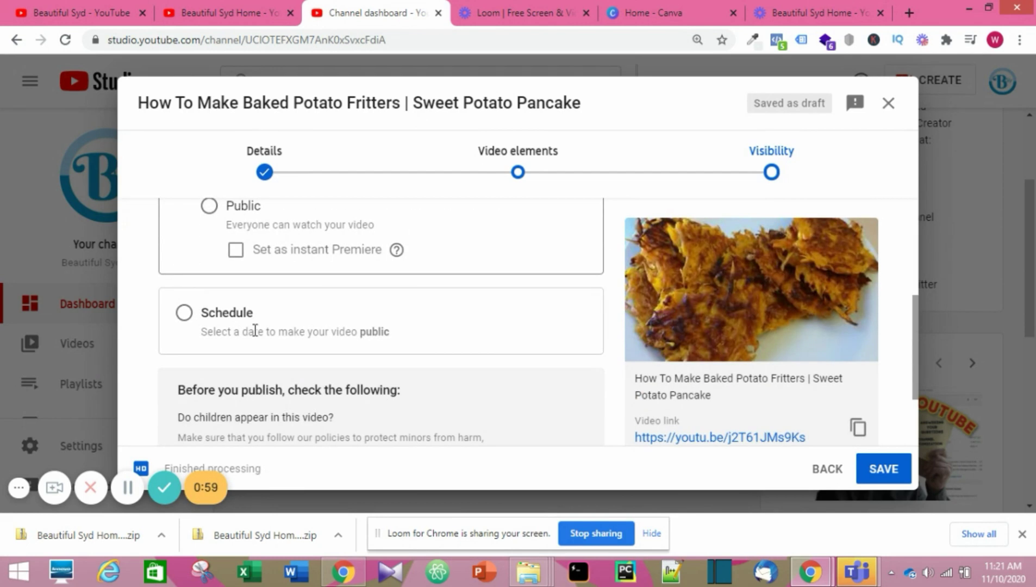
scroll(298, 328, "down", 2)
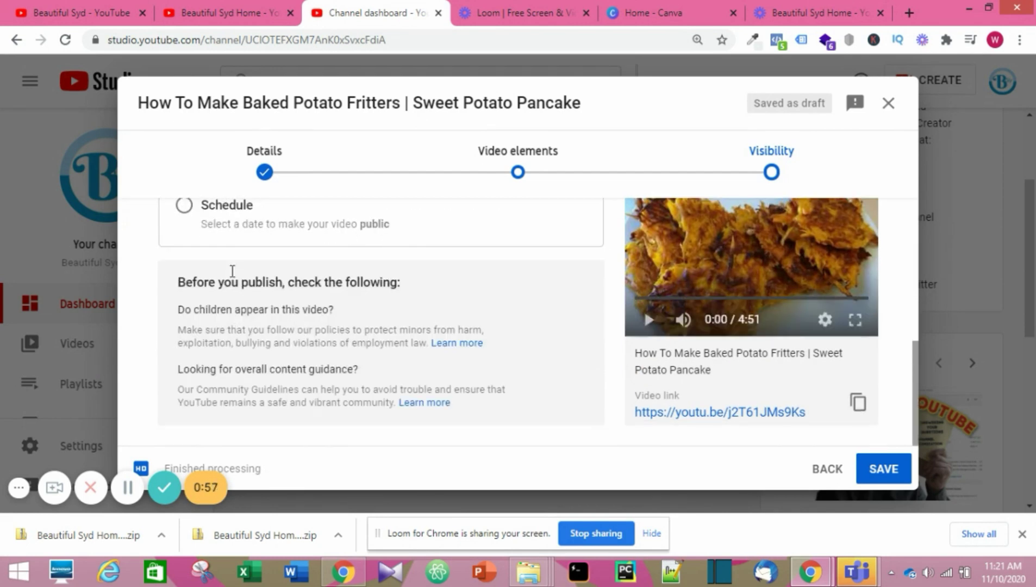
scroll(227, 250, "up", 1)
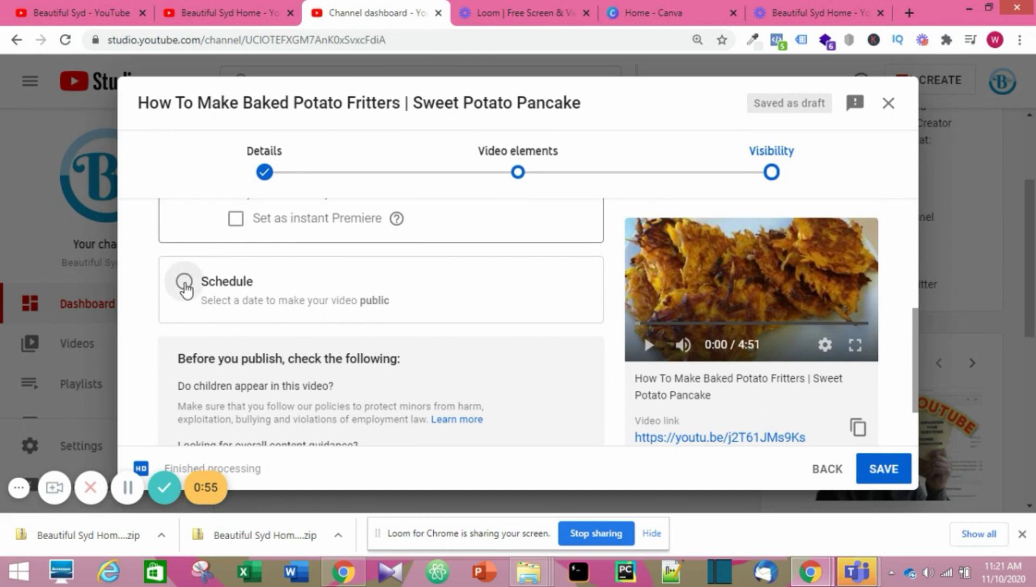
left_click(185, 281)
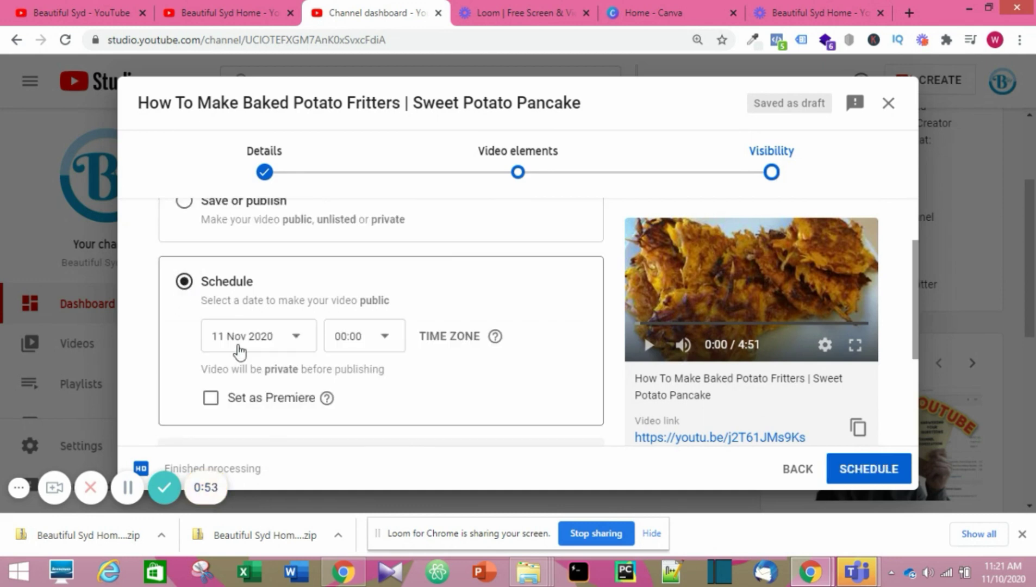
left_click(211, 399)
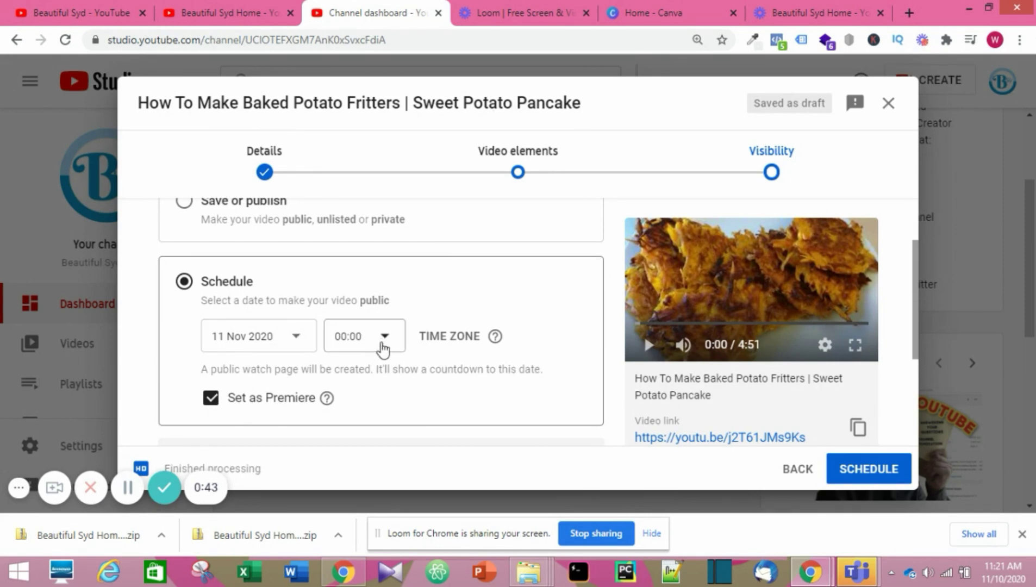
scroll(326, 335, "up", 2)
scroll(314, 330, "down", 5)
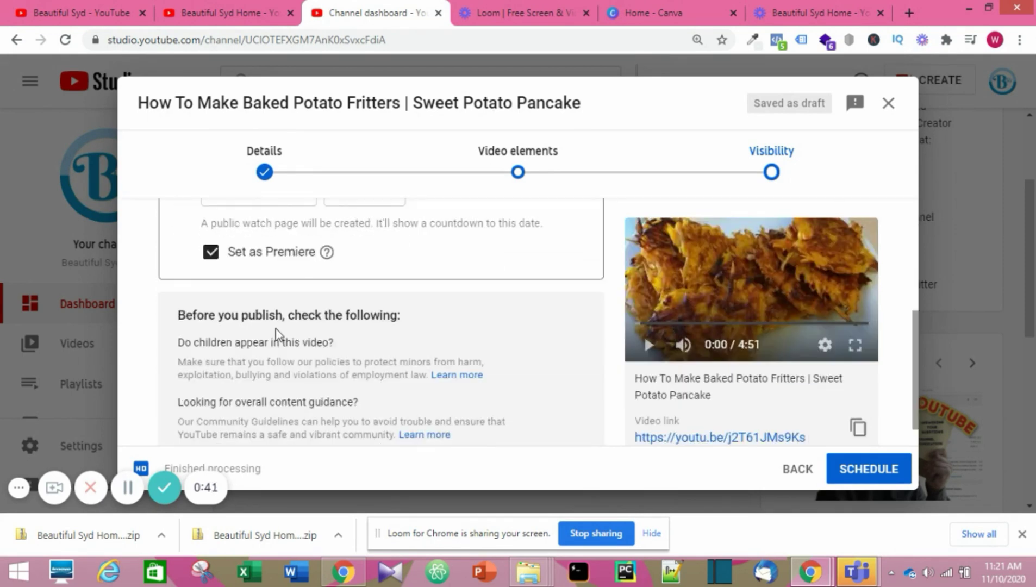
scroll(255, 332, "up", 4)
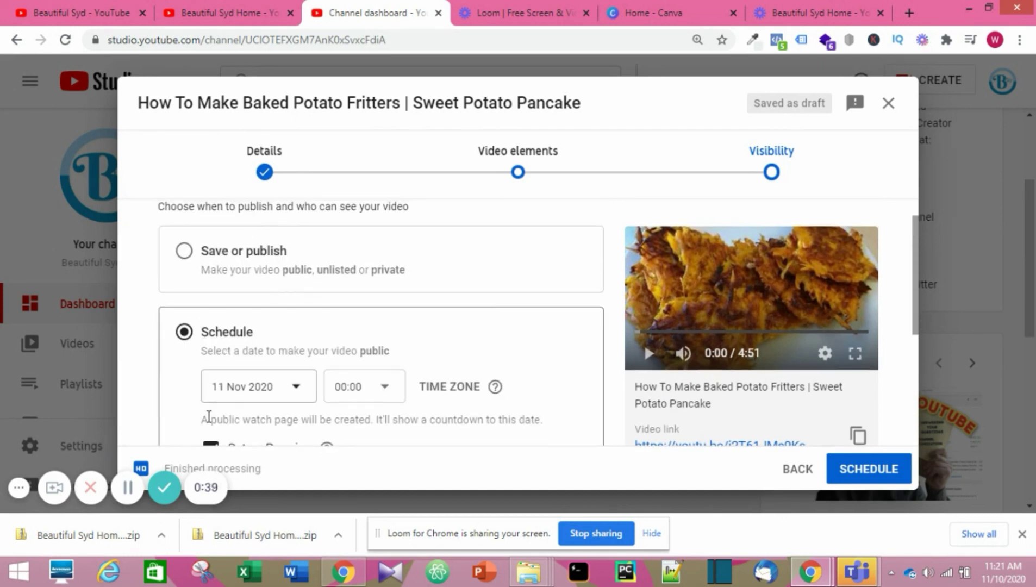
scroll(218, 353, "down", 3)
left_click(211, 295)
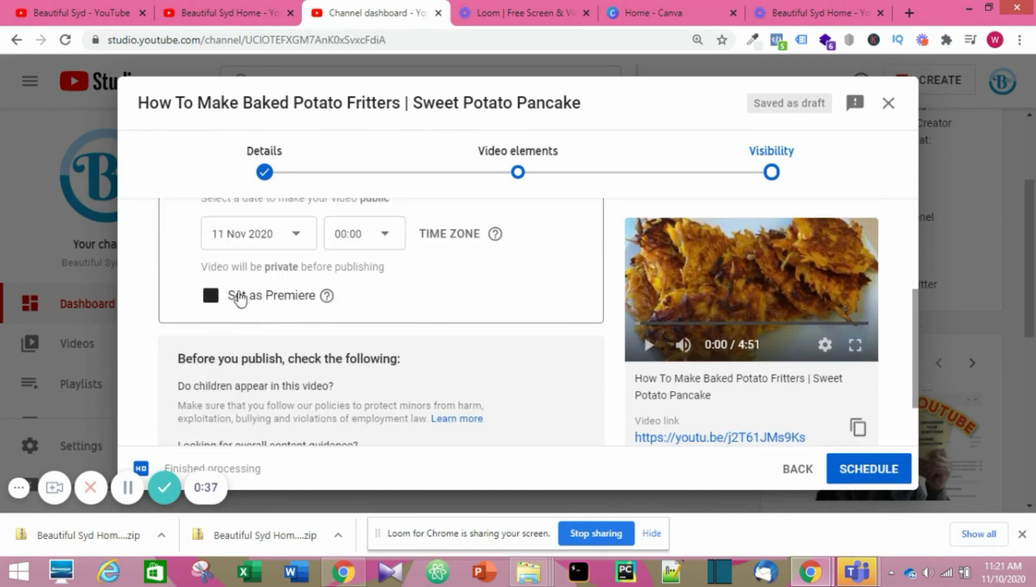
scroll(212, 300, "up", 3)
scroll(209, 299, "up", 1)
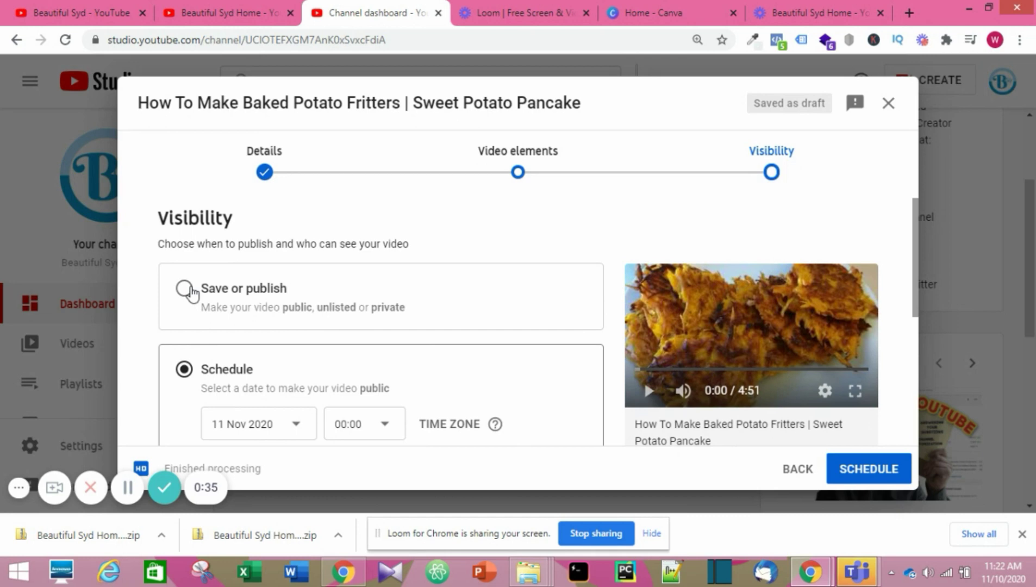
left_click(320, 318)
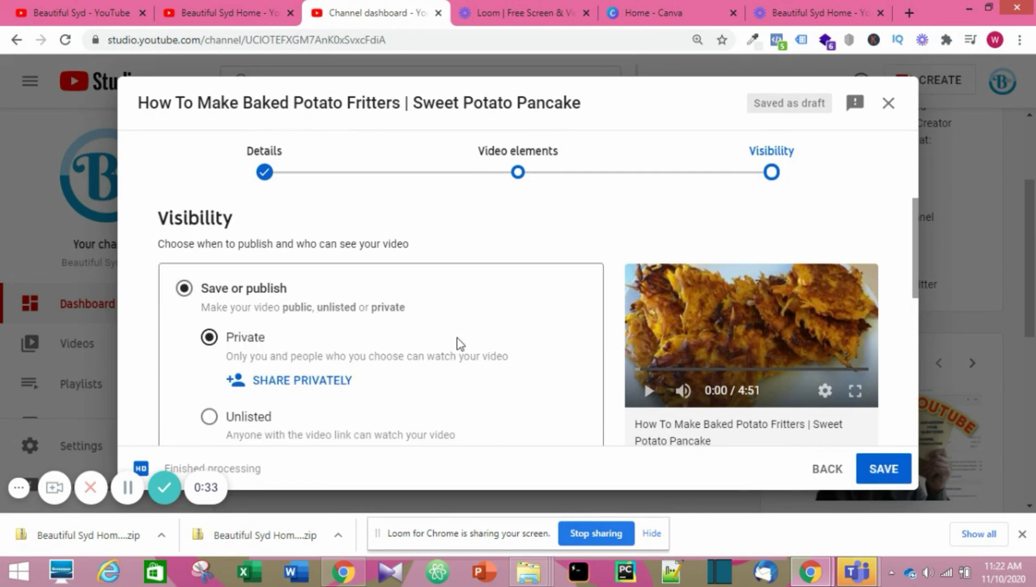
- Set the fritters video to Public and publish it
scroll(509, 352, "down", 3)
scroll(380, 298, "up", 3)
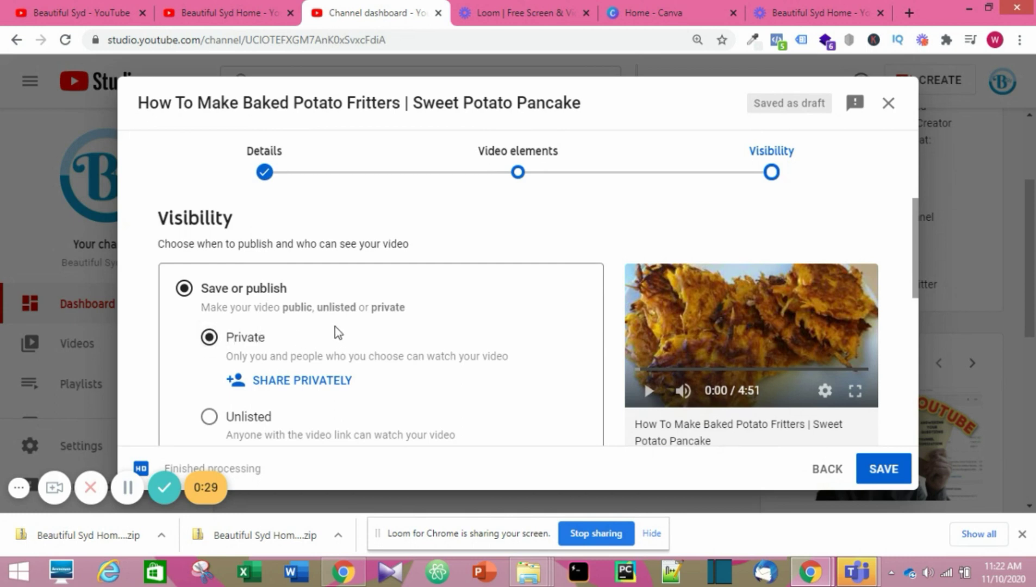
scroll(338, 329, "down", 3)
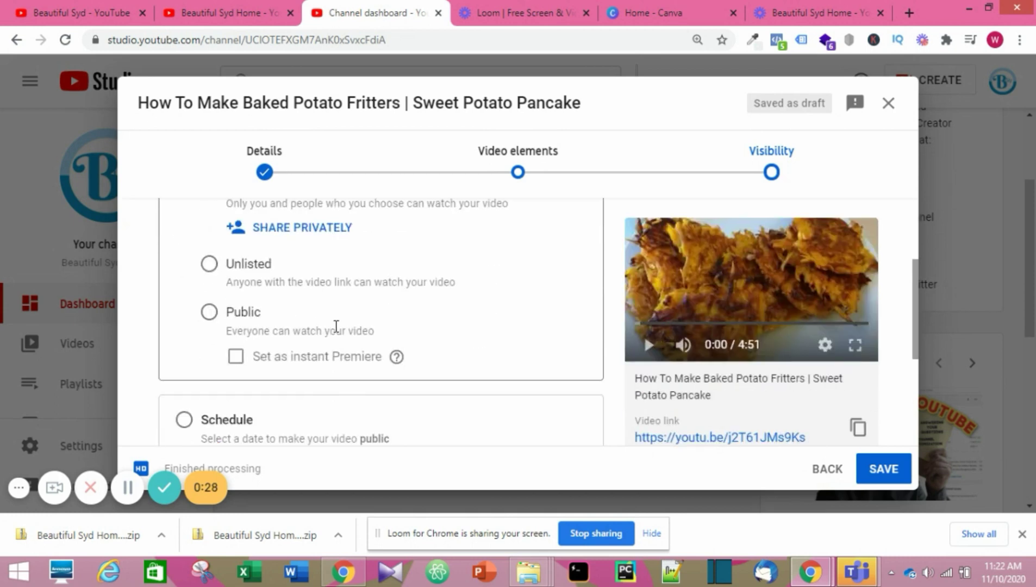
left_click(209, 312)
scroll(342, 320, "up", 3)
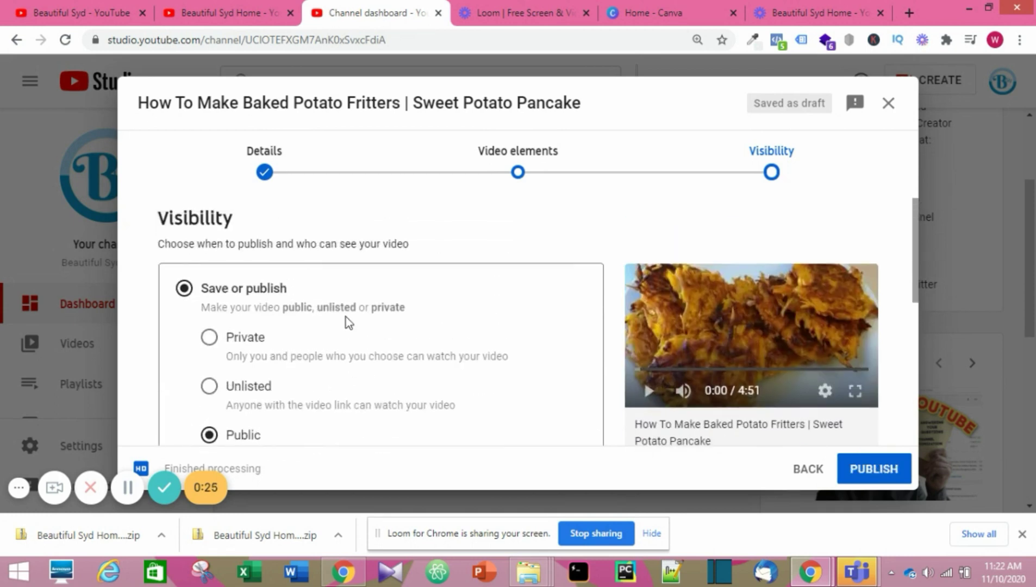
left_click(190, 293)
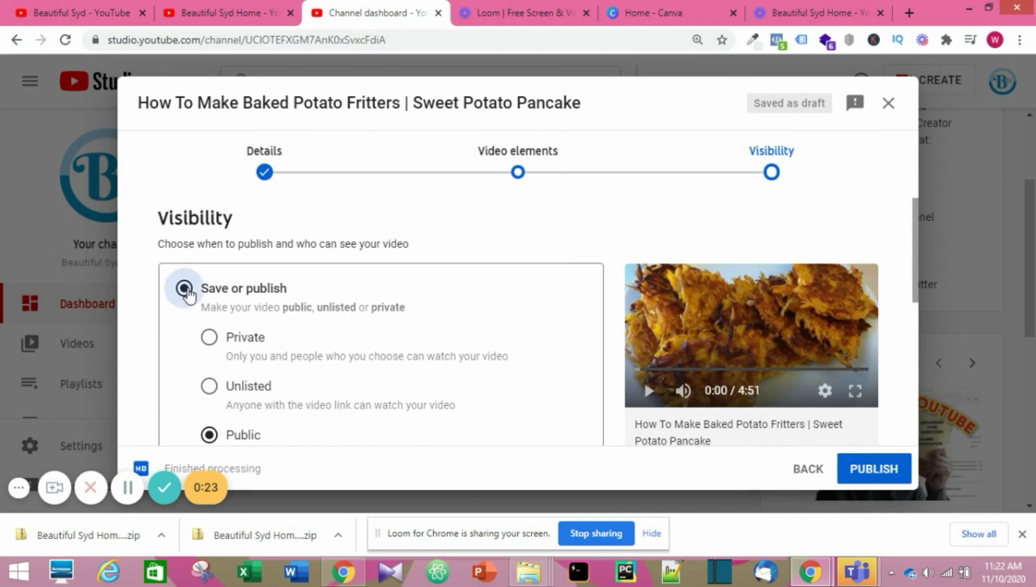
scroll(296, 318, "down", 1)
scroll(296, 317, "down", 3)
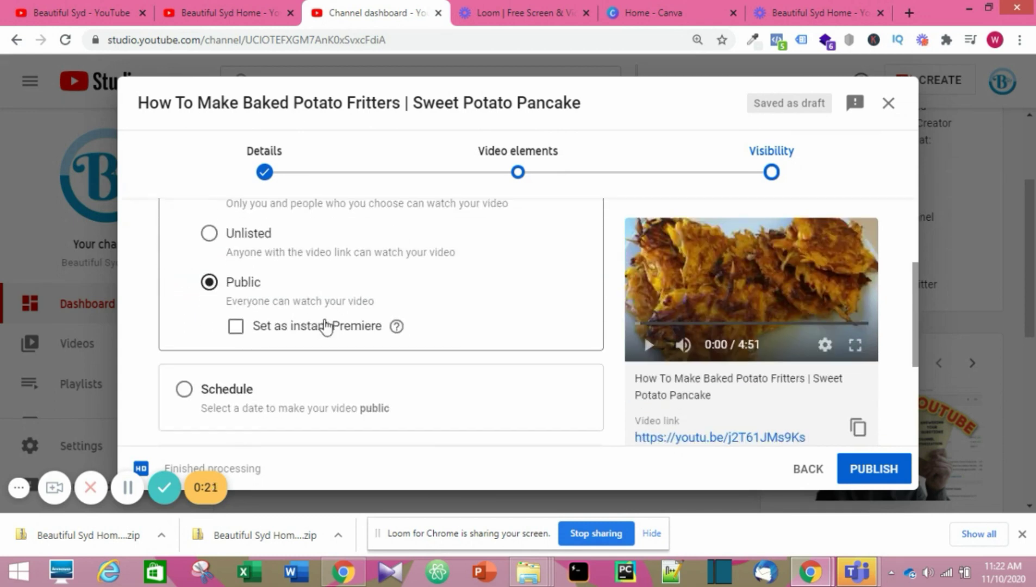
scroll(441, 339, "down", 3)
scroll(442, 339, "down", 1)
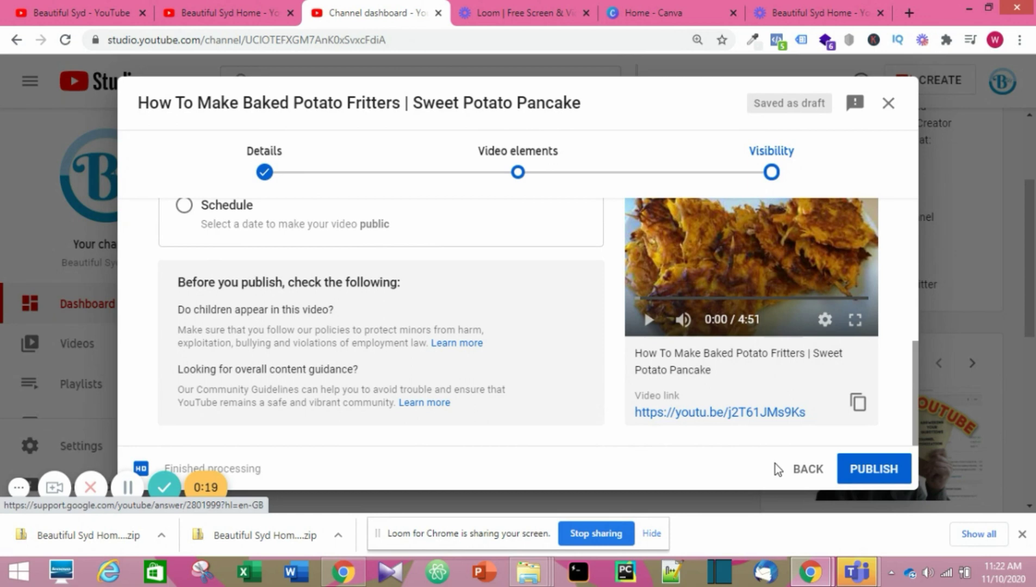
left_click(868, 470)
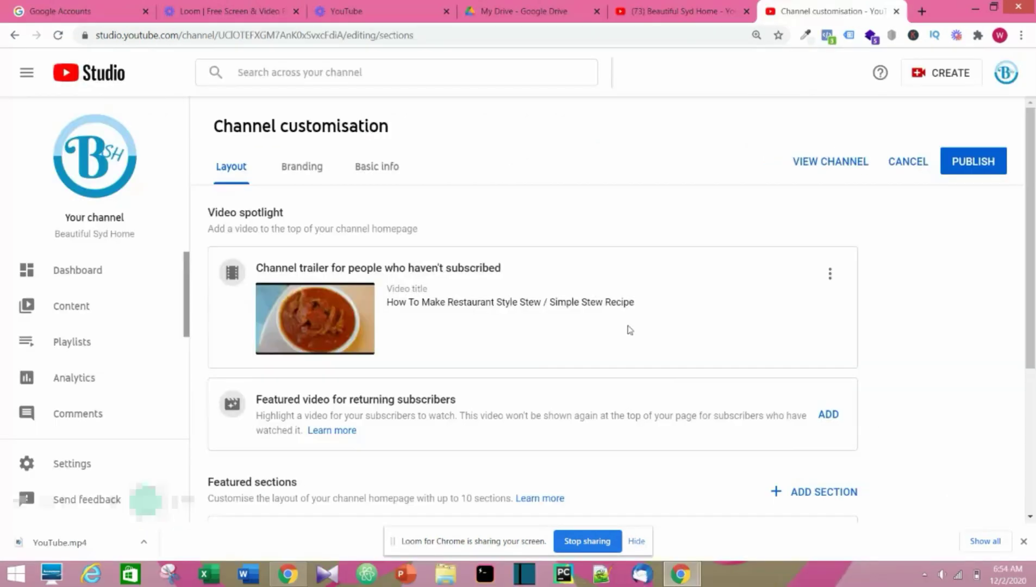
- Open the video picker for the featured video for returning subscribers on the Layout page
scroll(630, 330, "down", 3)
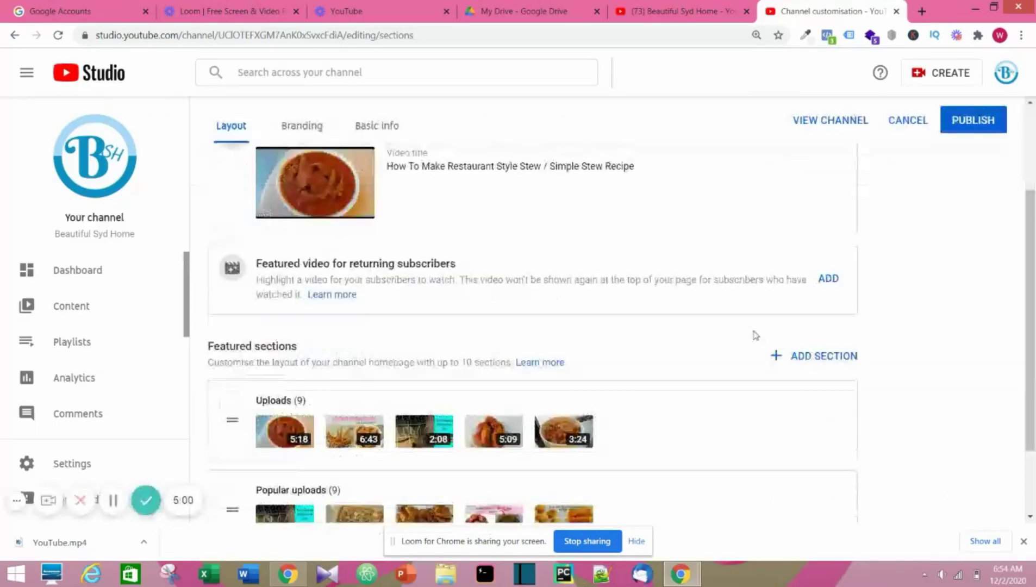
left_click(827, 283)
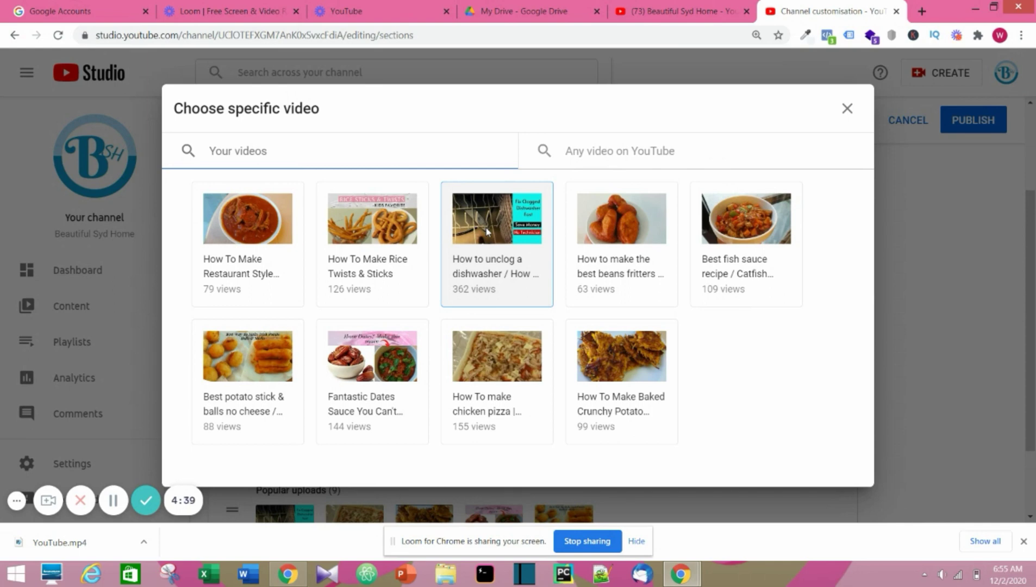
- Feature the dishwasher-unclogging video for returning subscribers, then browse the ADD SECTION types
left_click(487, 231)
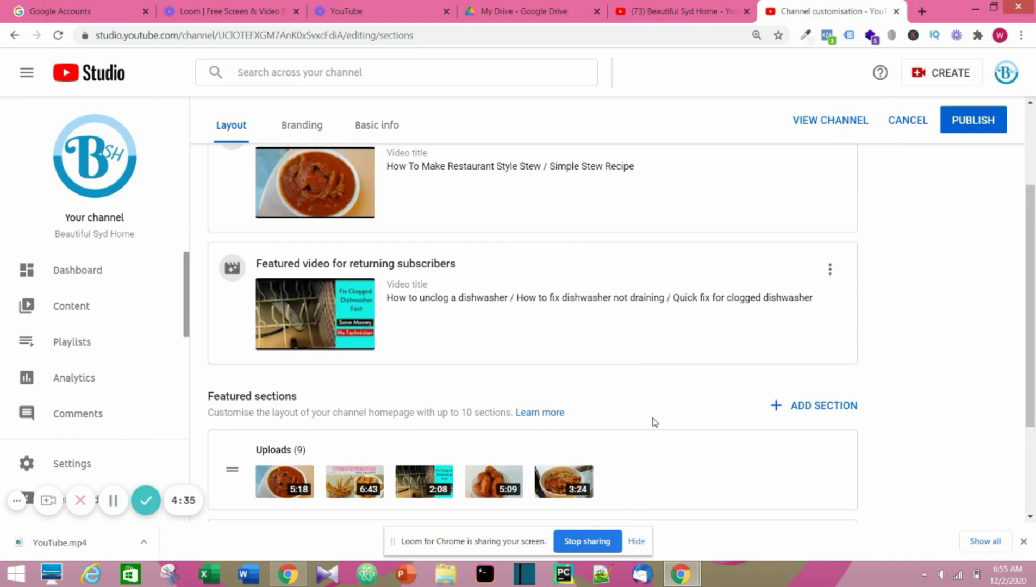
scroll(603, 413, "down", 3)
scroll(483, 384, "down", 1)
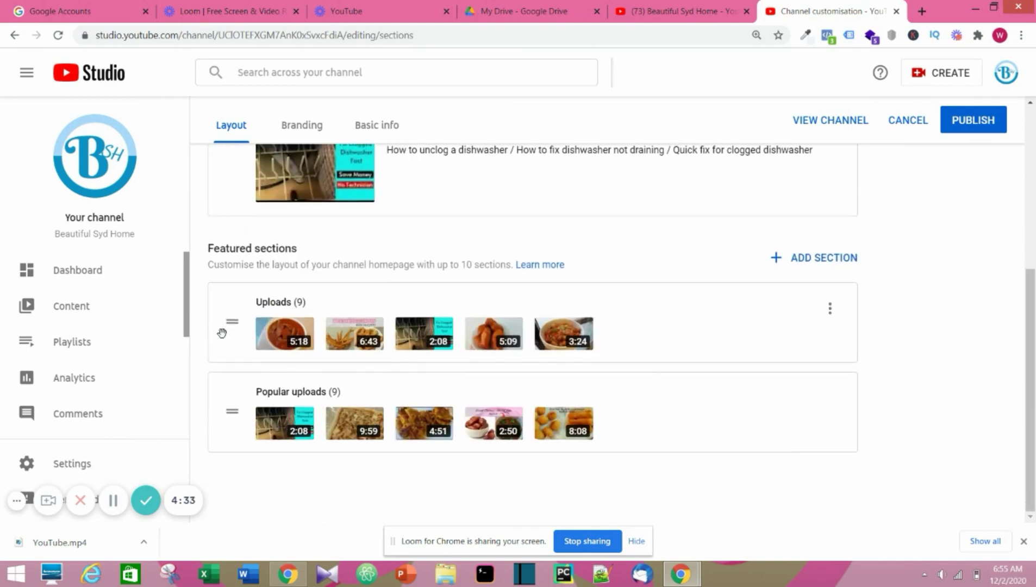
left_click(809, 258)
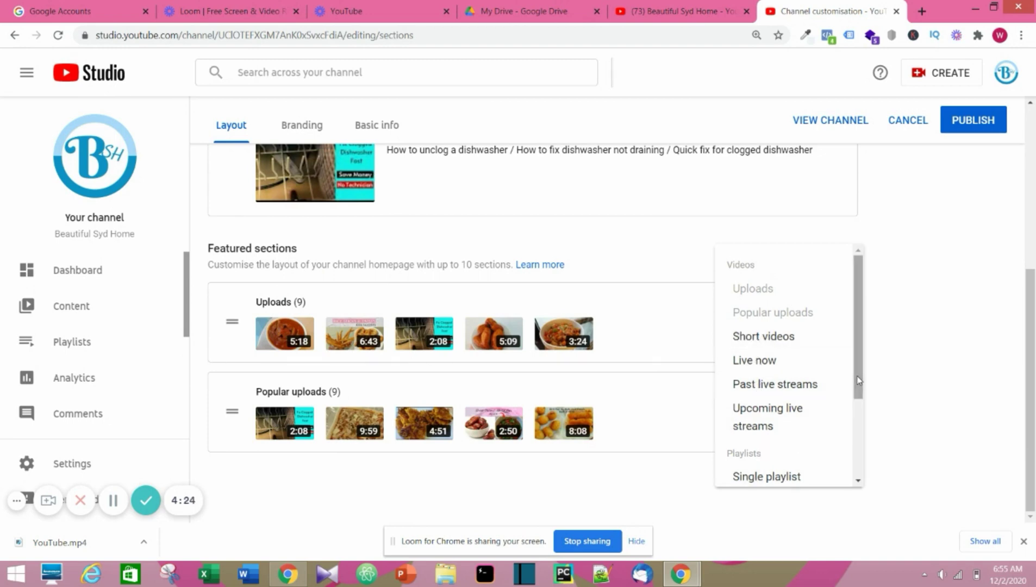
left_click_drag(859, 384, 861, 461)
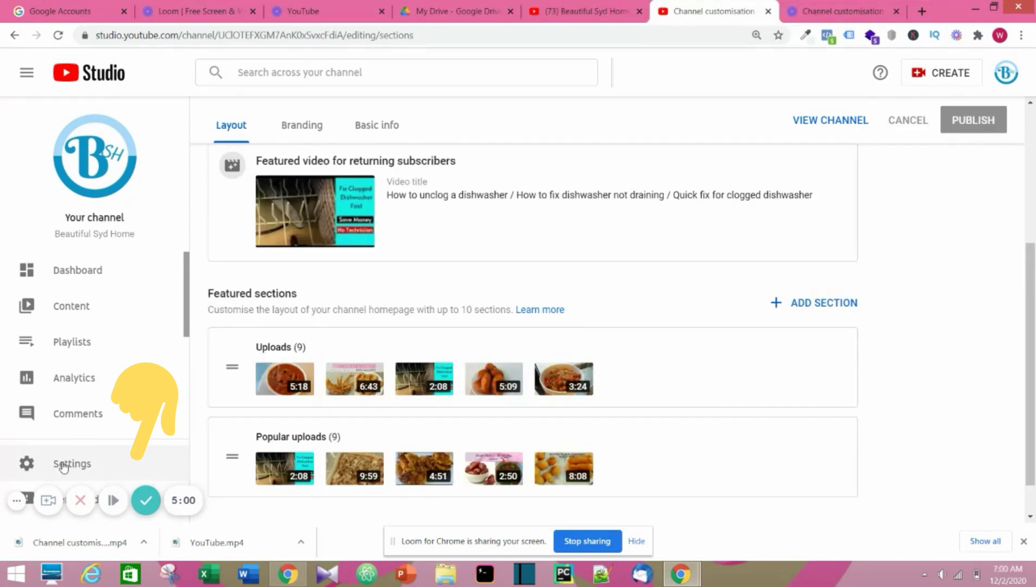
- Open the channel's Basic info settings, with Andorra as country of residence
left_click(66, 464)
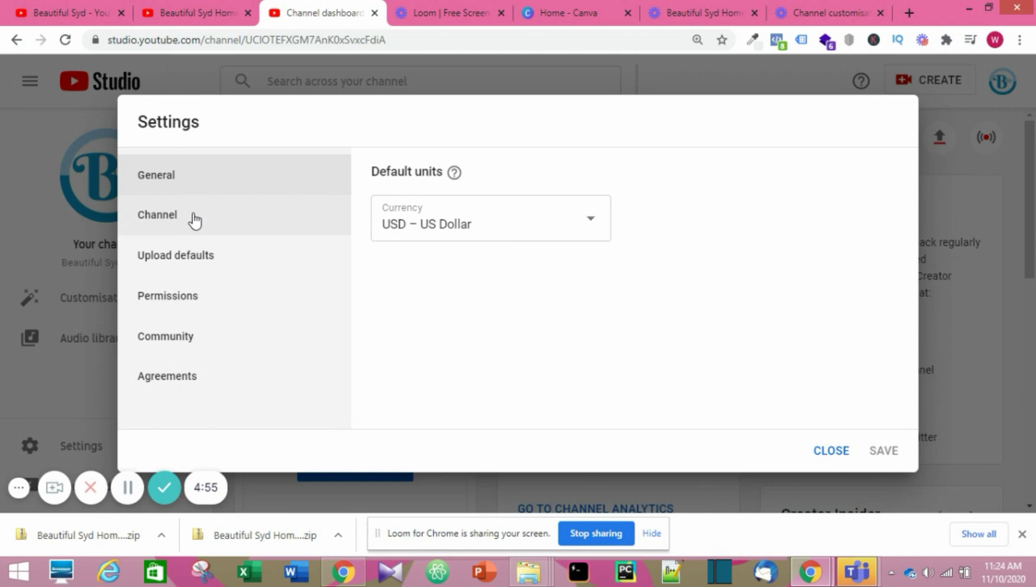
left_click(195, 221)
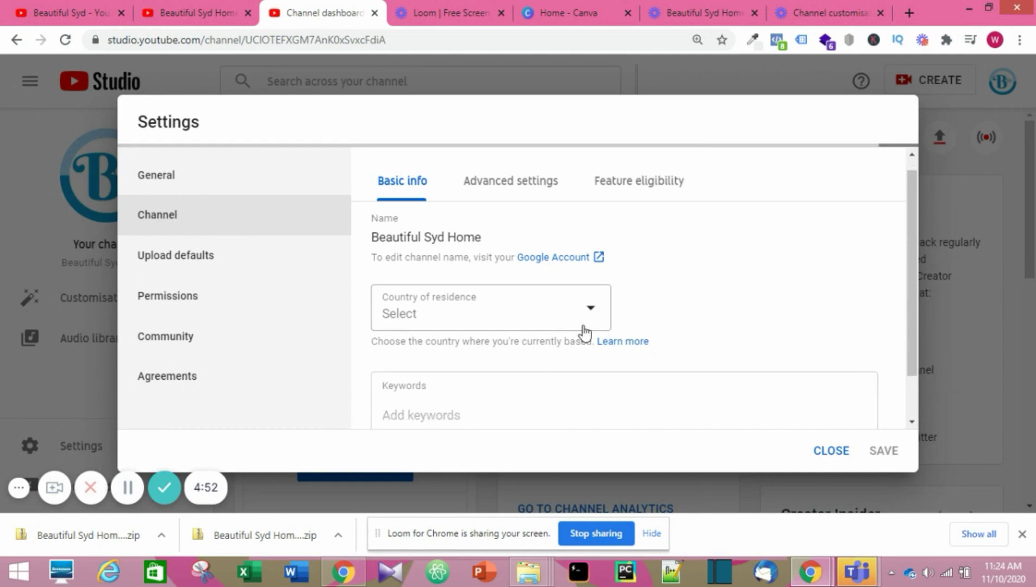
scroll(585, 332, "down", 2)
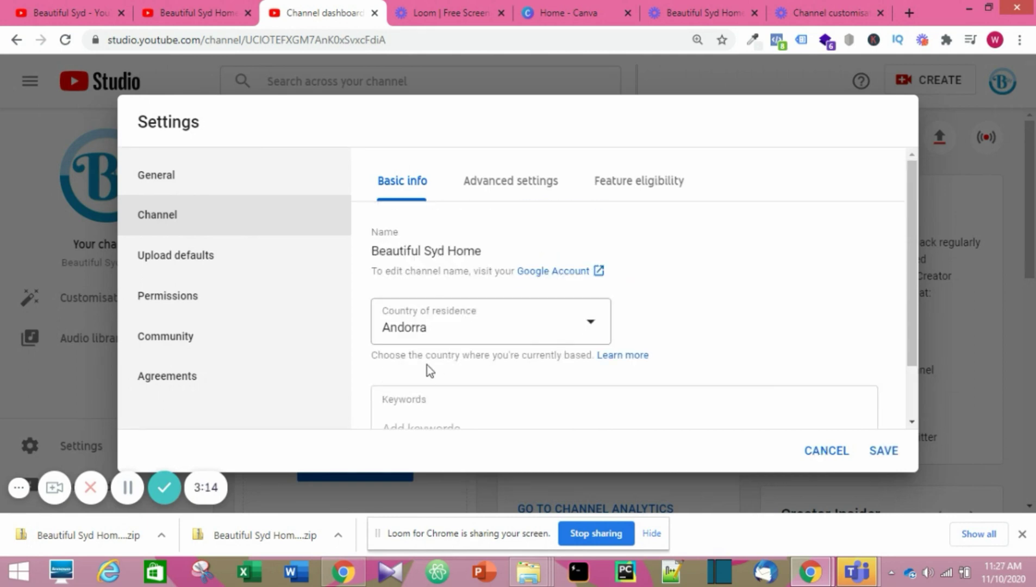
scroll(490, 353, "down", 1)
- Enter the channel keywords Food, Home and Kitchen
left_click(408, 354)
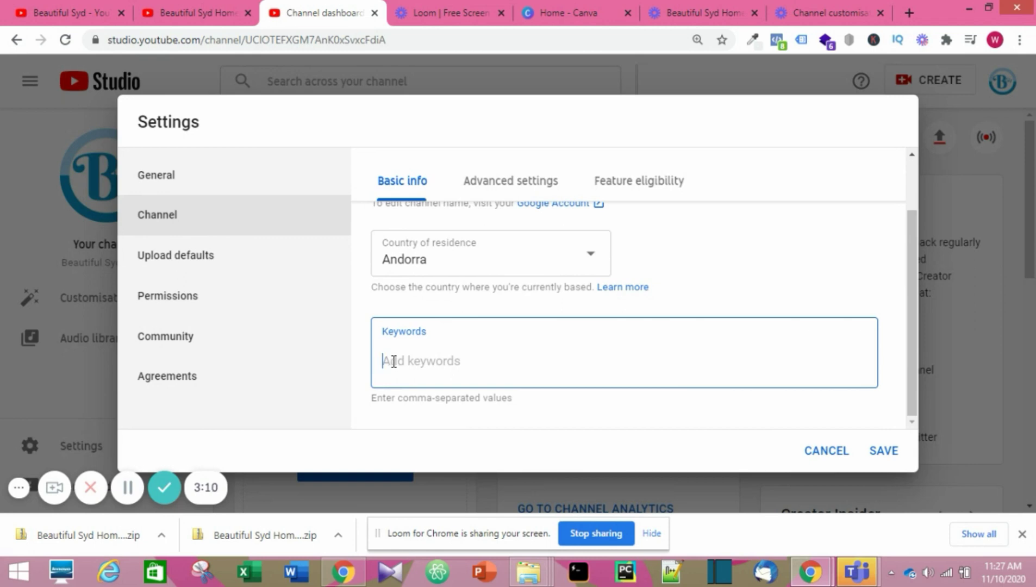
type("F")
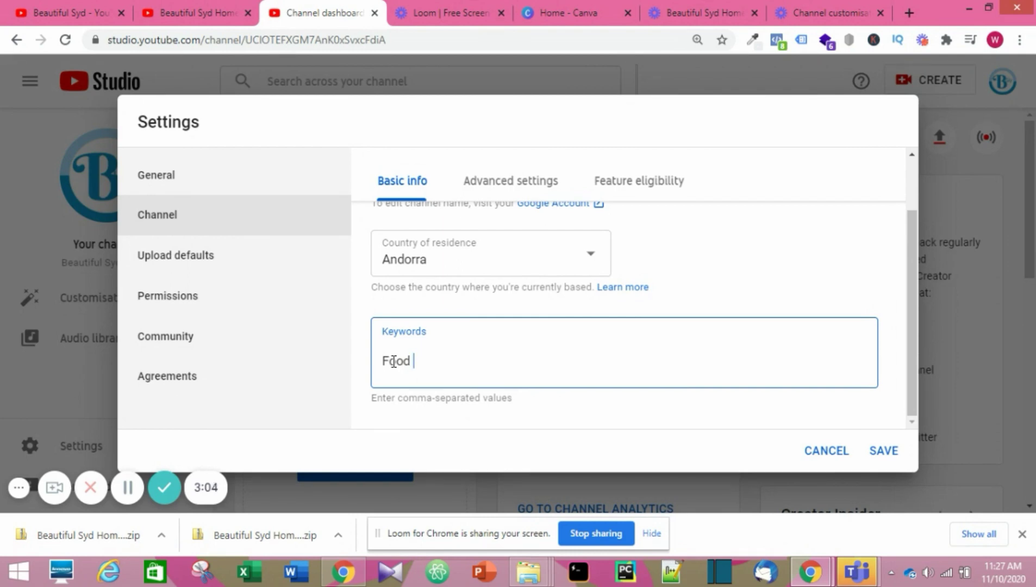
type("ood,Home")
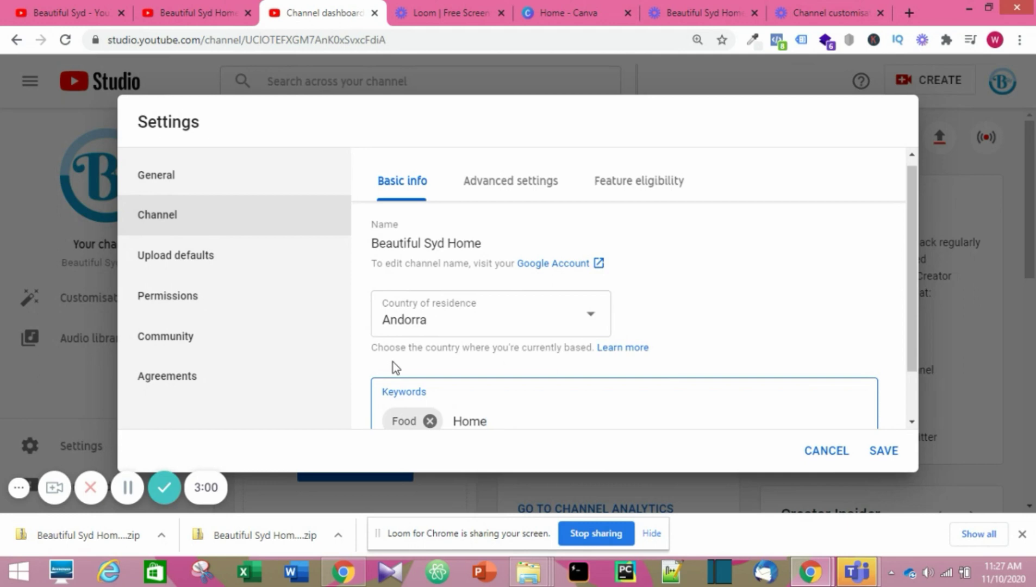
type(",K")
type("itchen")
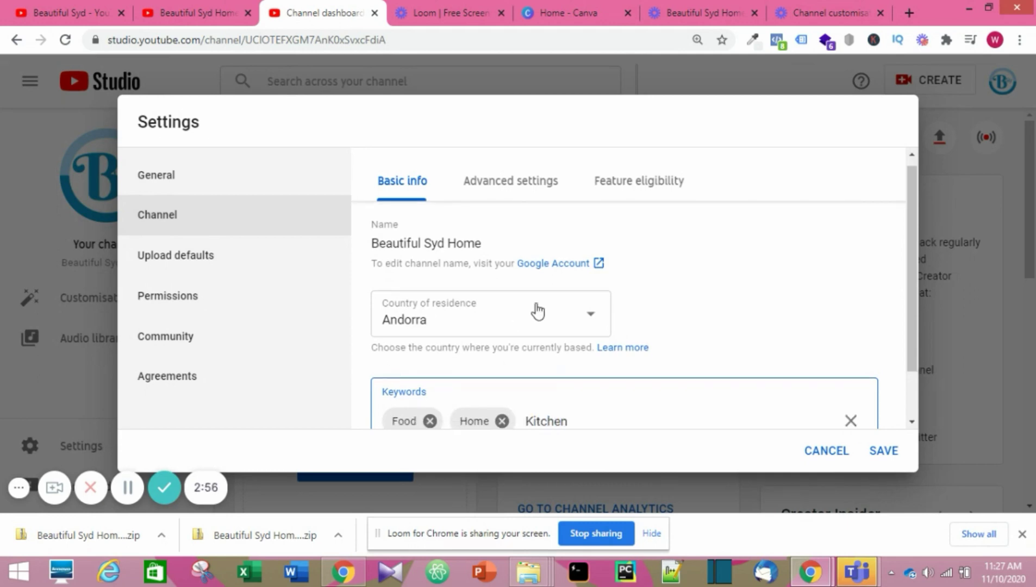
scroll(657, 297, "down", 1)
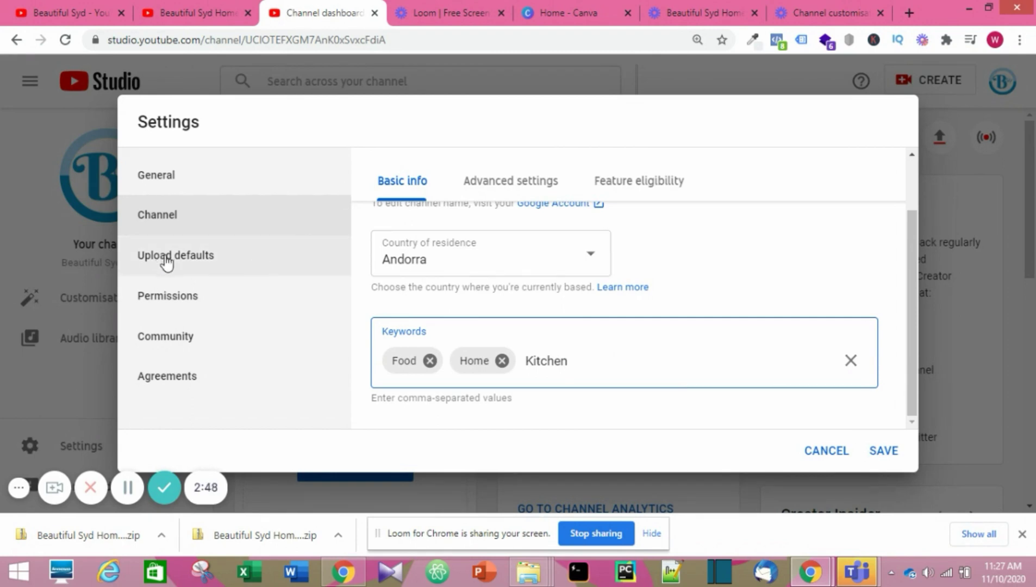
- In the channel's Advanced settings, uncheck displaying the number of subscribers
left_click(508, 191)
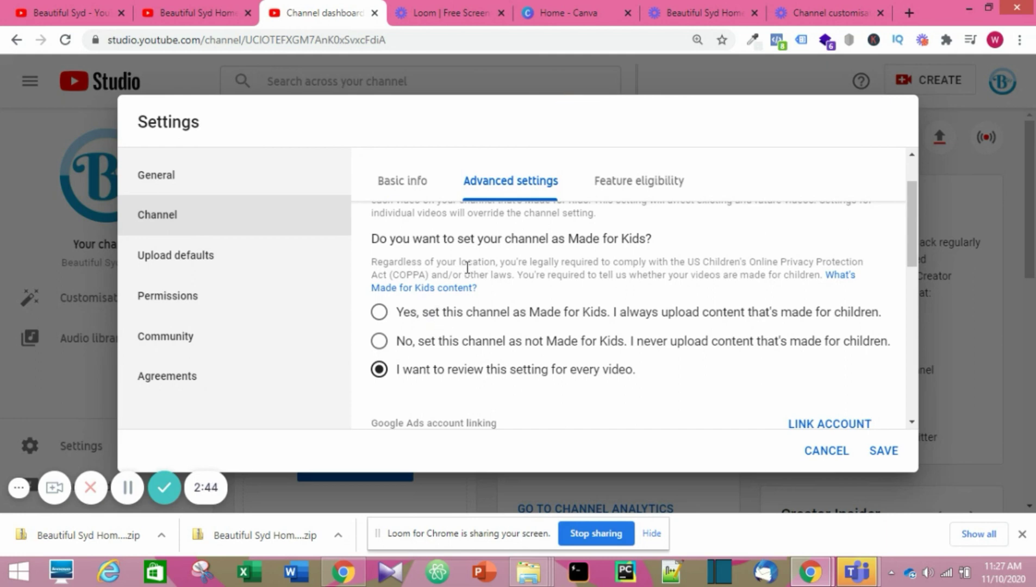
scroll(476, 272, "up", 2)
scroll(478, 266, "down", 4)
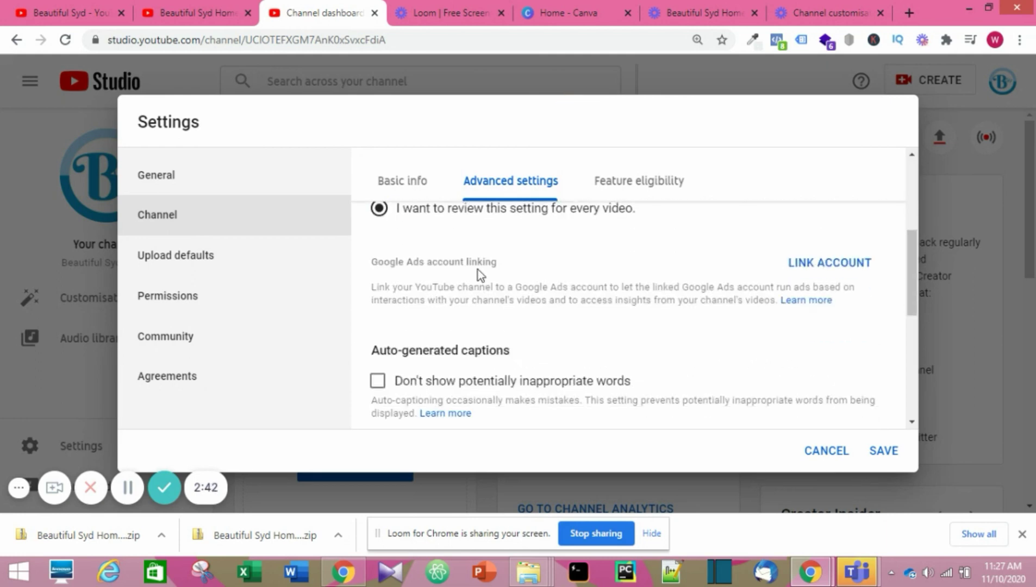
scroll(478, 274, "up", 2)
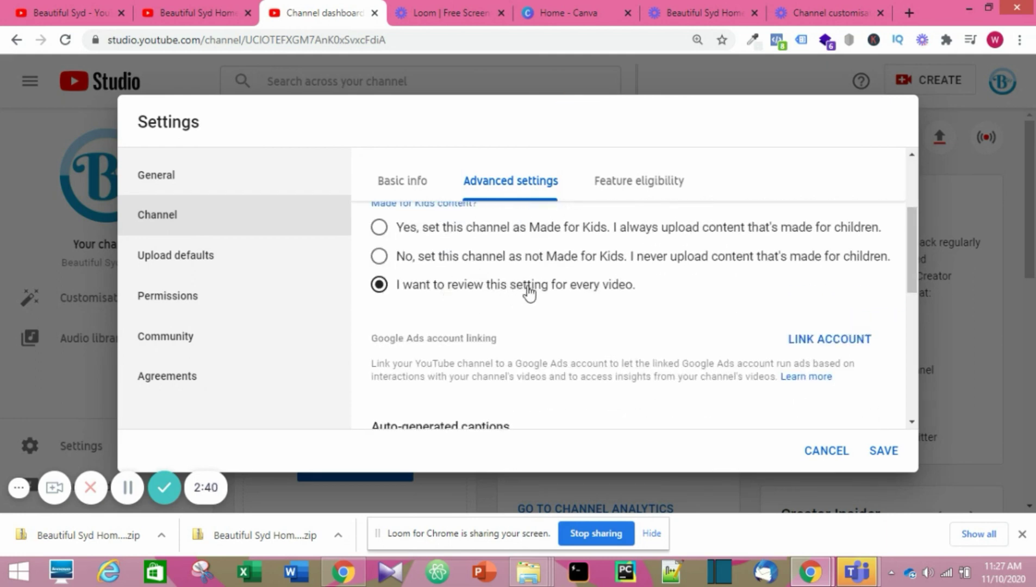
scroll(529, 285, "down", 1)
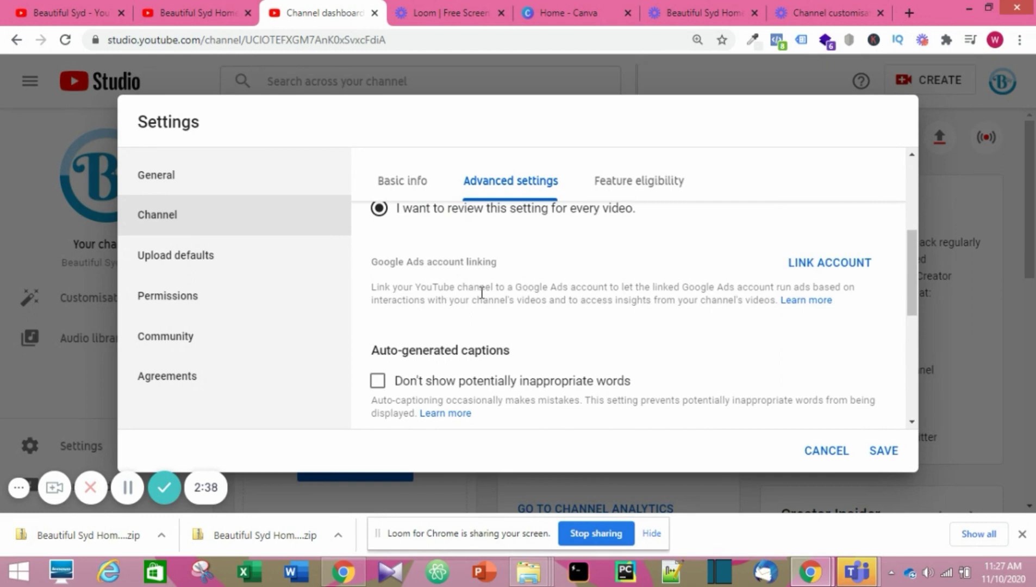
scroll(484, 322, "down", 1)
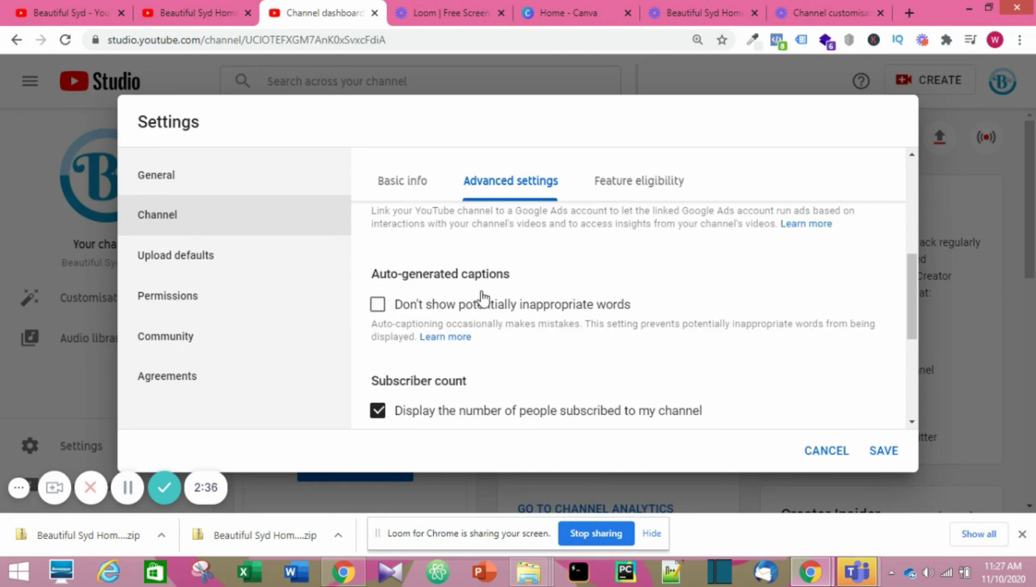
scroll(470, 317, "down", 1)
scroll(470, 318, "down", 1)
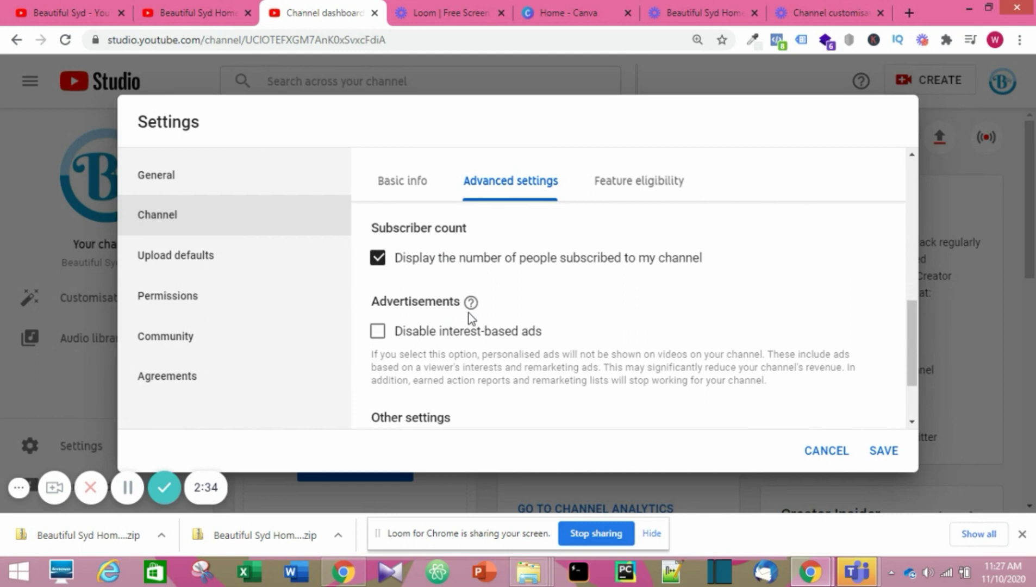
left_click(378, 259)
scroll(478, 266, "down", 2)
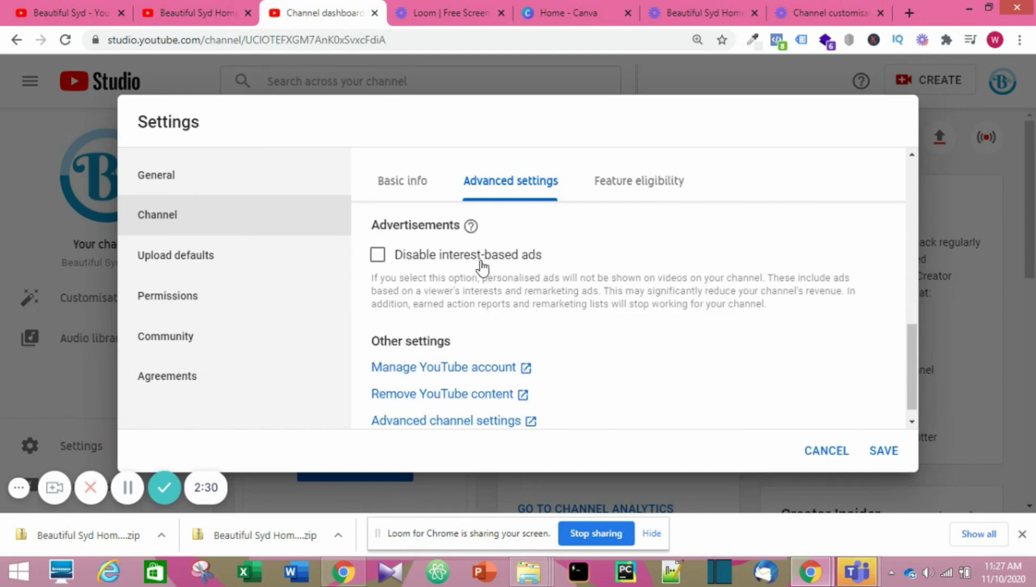
scroll(481, 260, "up", 1)
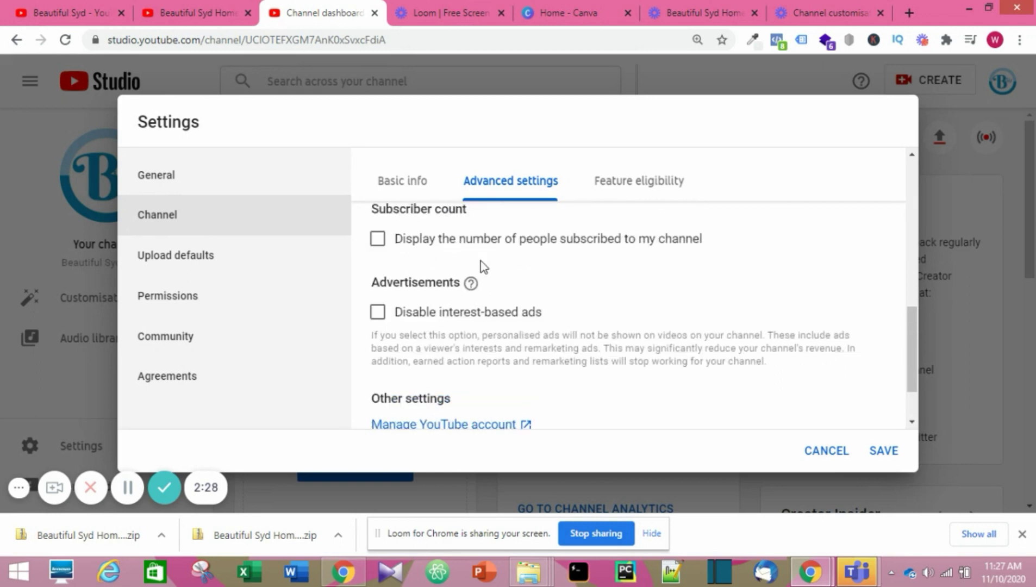
scroll(481, 269, "down", 1)
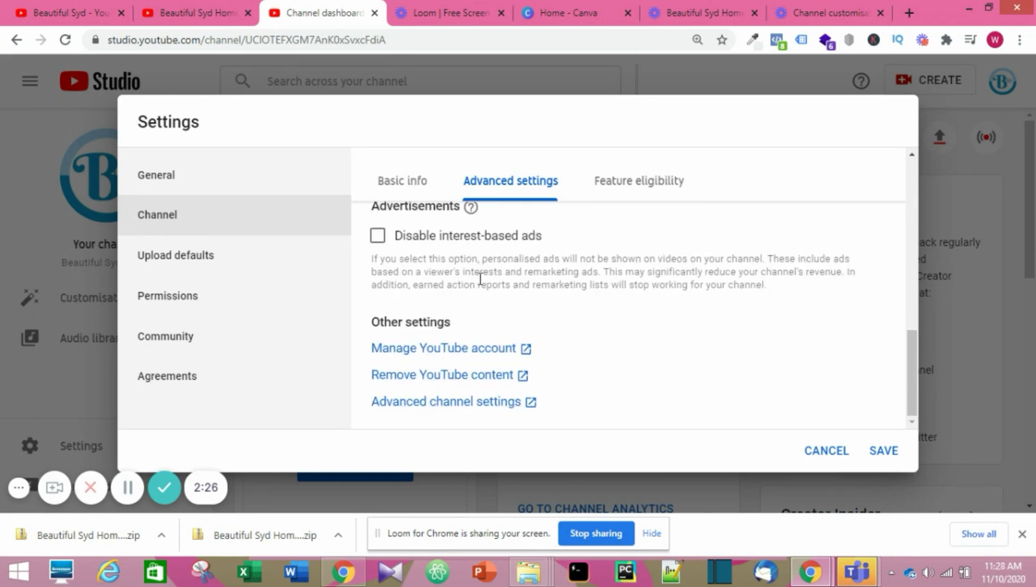
scroll(459, 381, "up", 1)
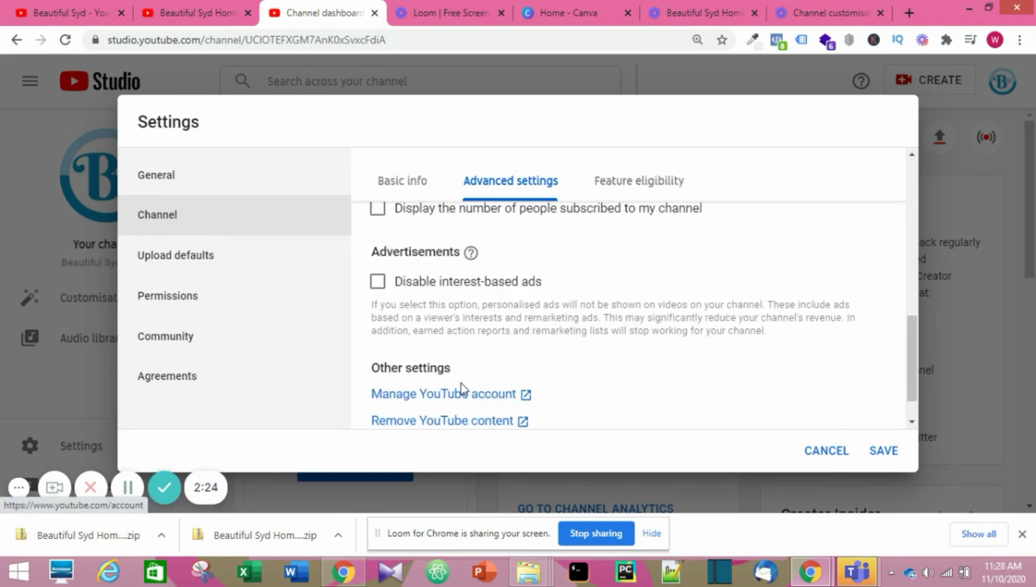
scroll(453, 410, "down", 1)
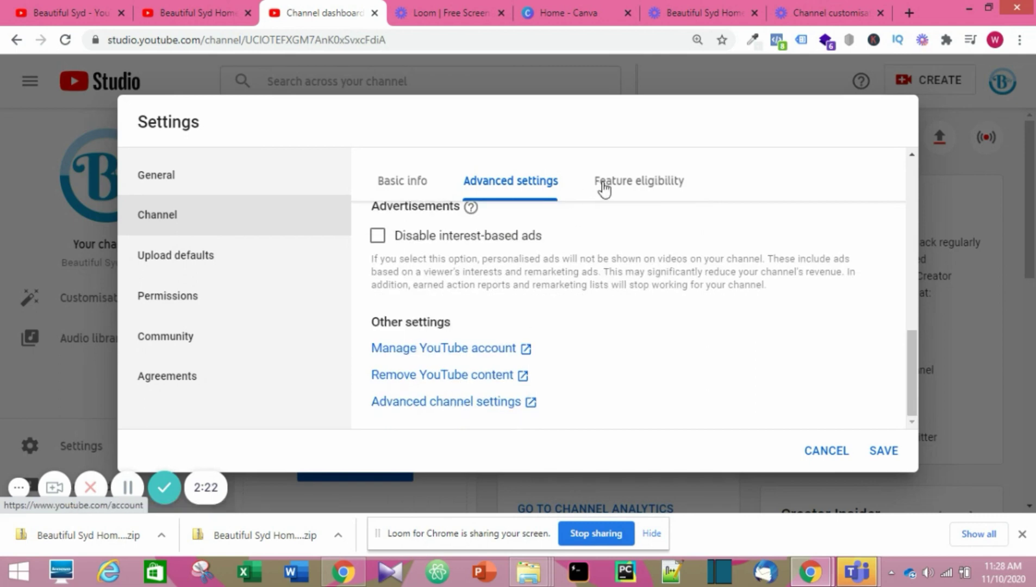
- Show Feature eligibility and expand the 'Features that require phone verification' card
left_click(628, 188)
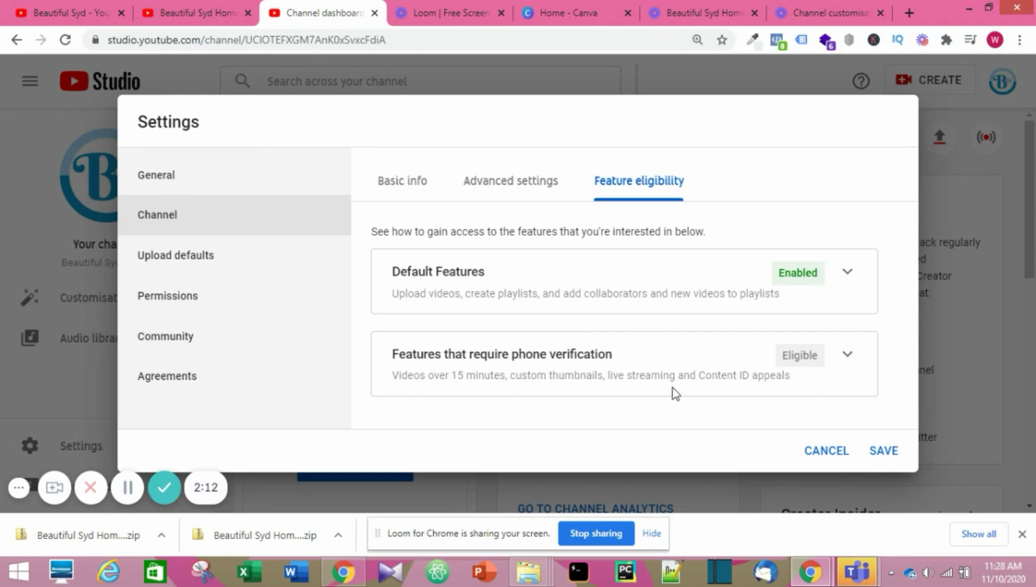
left_click(847, 359)
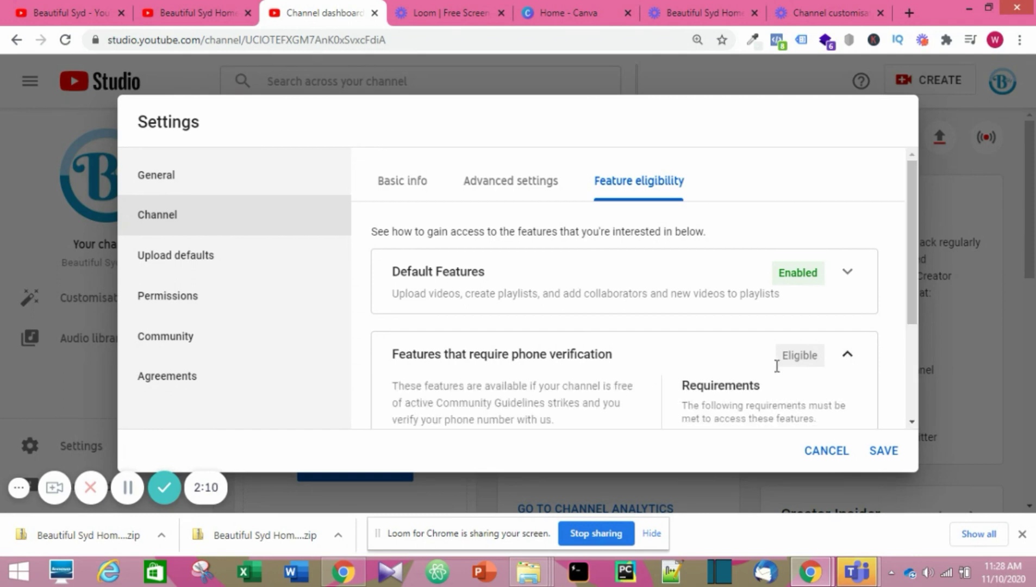
scroll(612, 367, "down", 3)
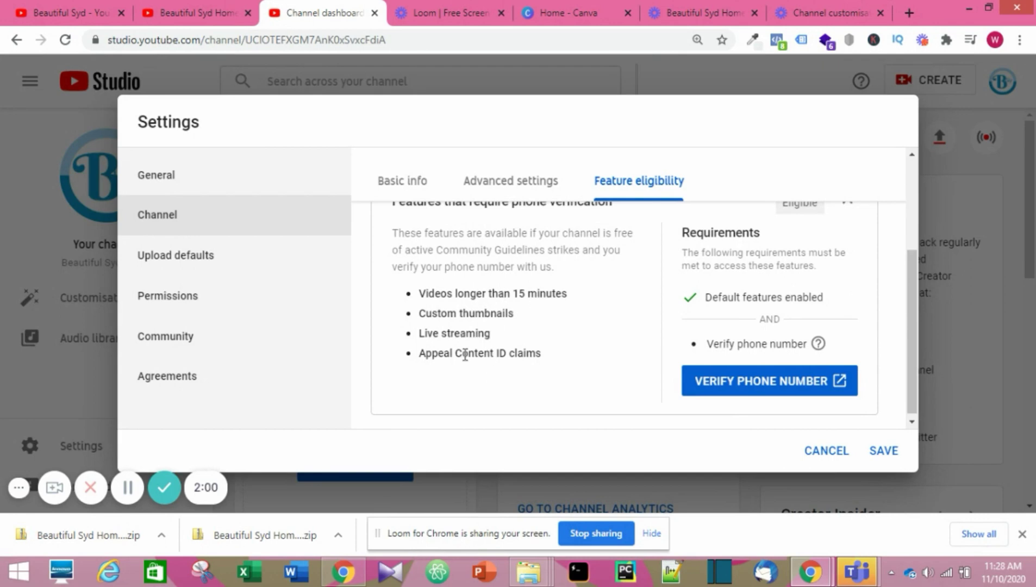
scroll(537, 354, "up", 3)
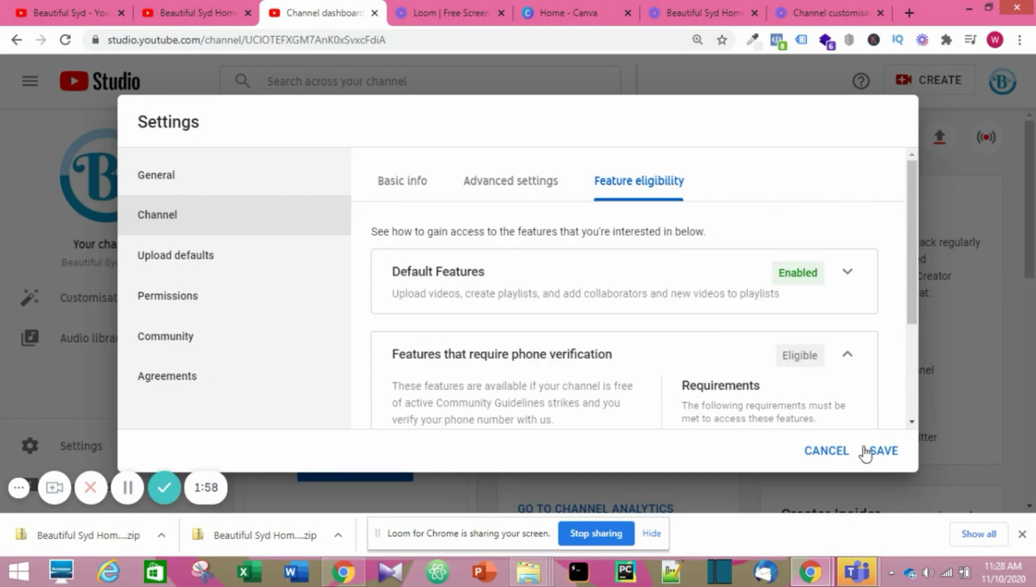
- Make Public the default visibility for new uploads, then view the advanced upload defaults
left_click(170, 256)
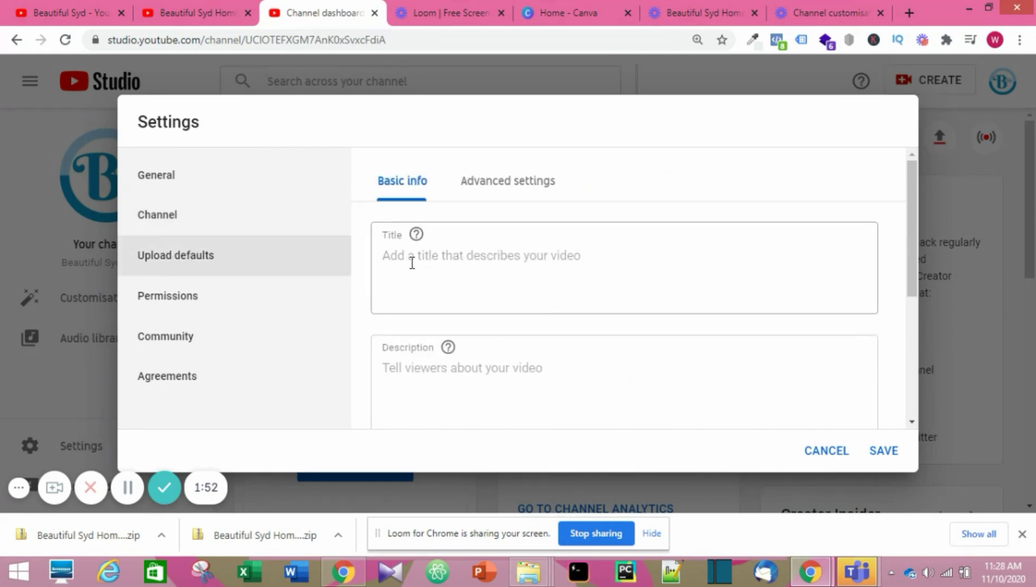
scroll(411, 263, "down", 3)
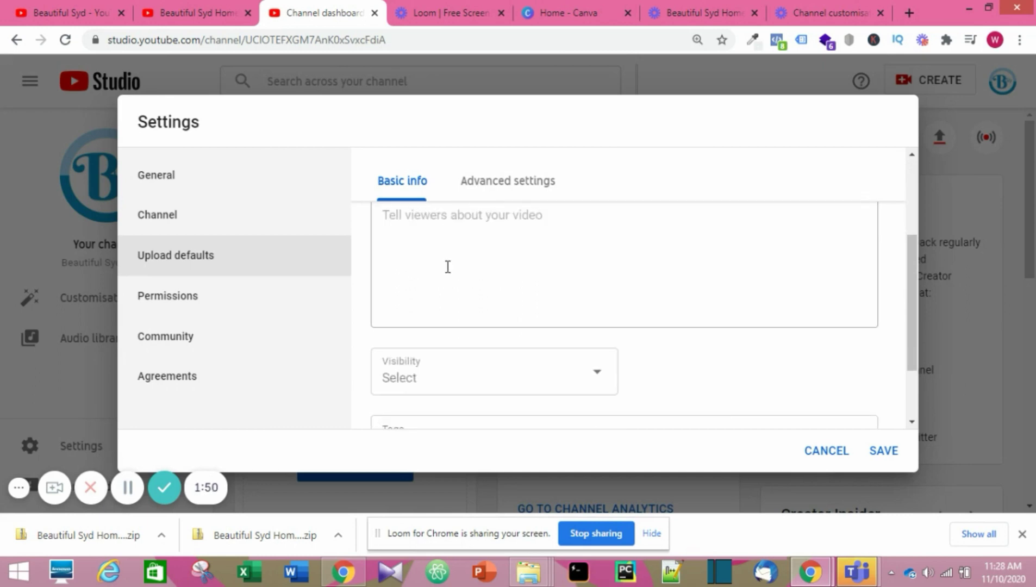
scroll(447, 266, "down", 2)
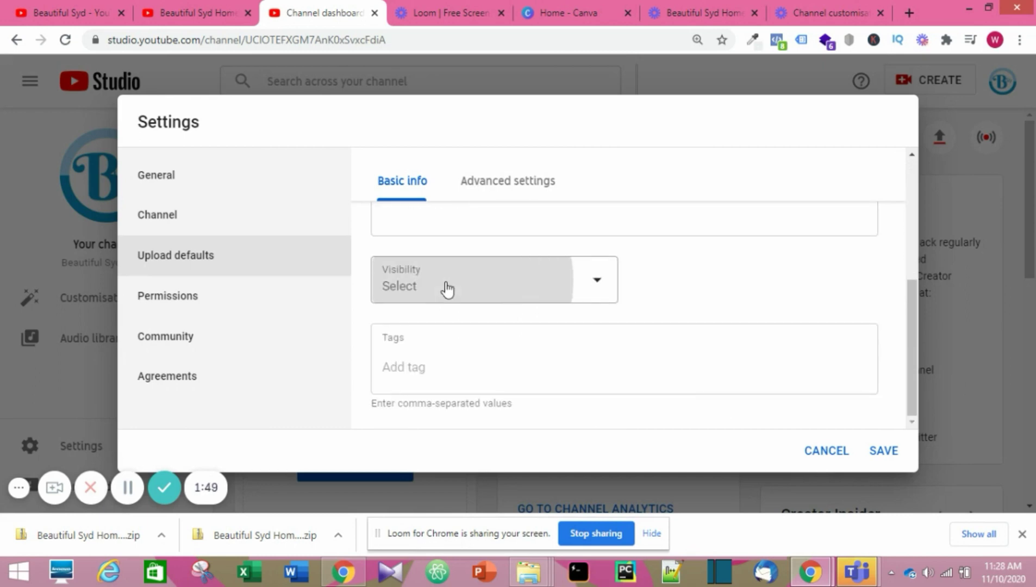
left_click(447, 289)
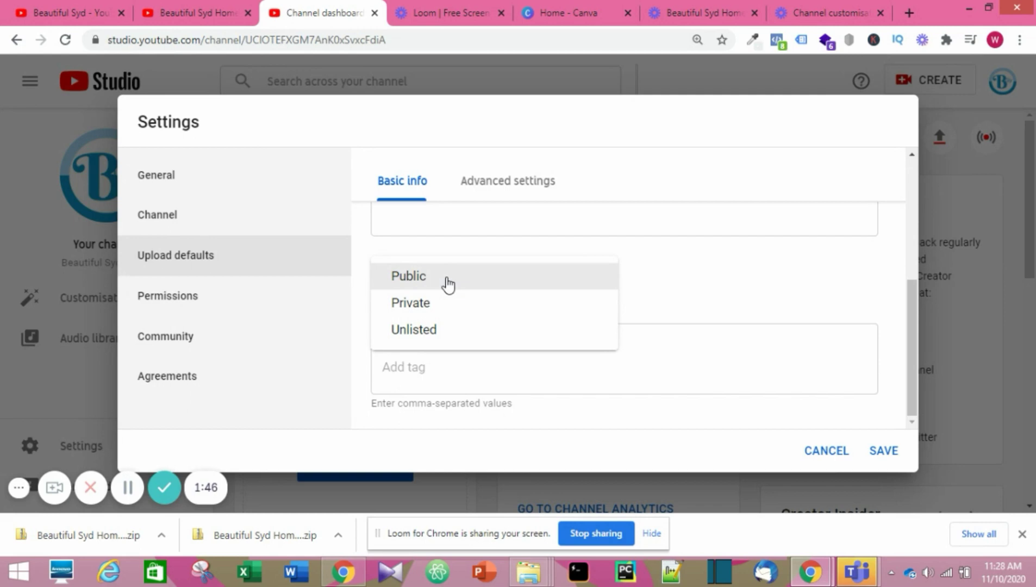
left_click(447, 281)
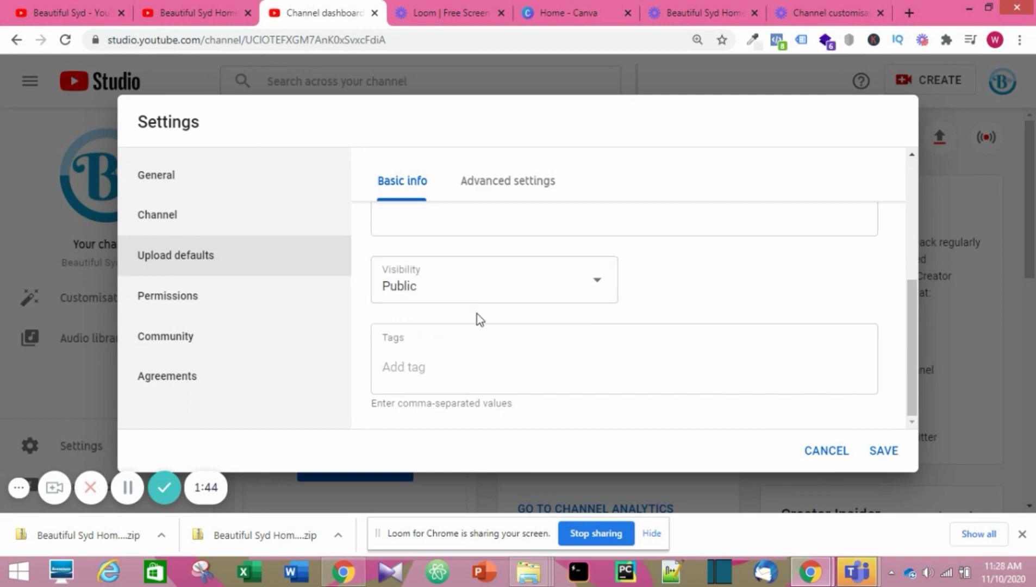
left_click(505, 185)
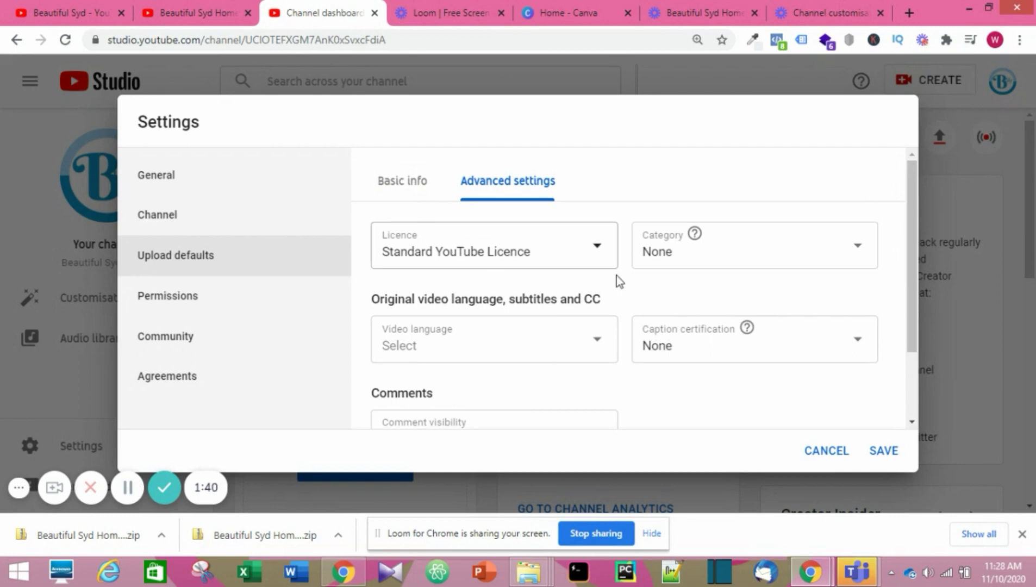
left_click(597, 251)
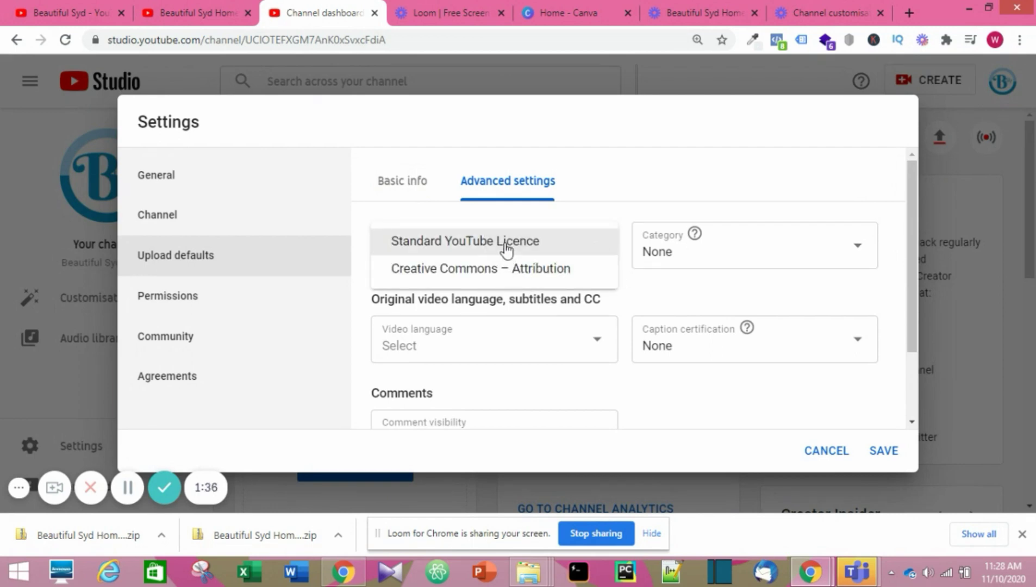
left_click(510, 249)
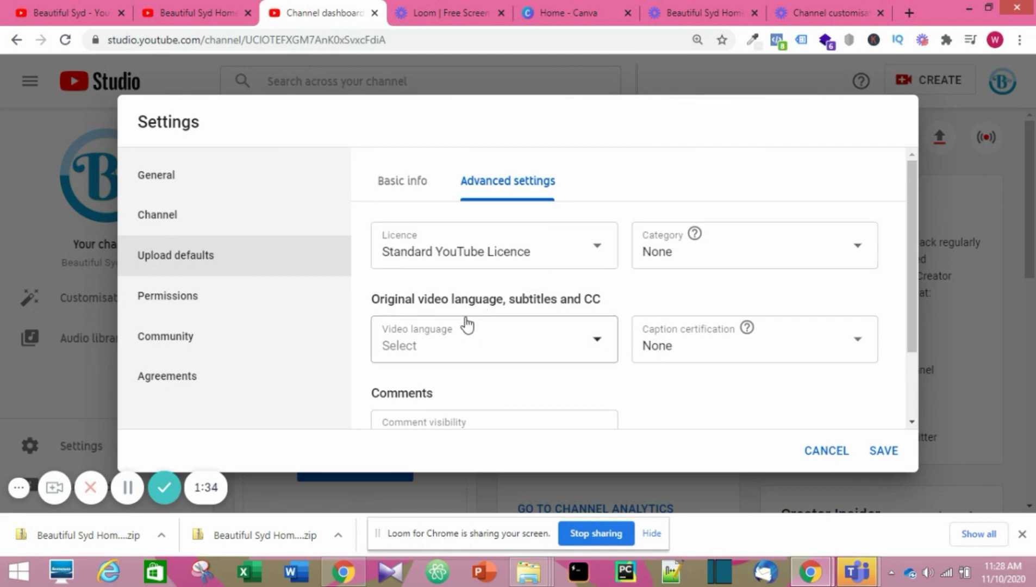
scroll(573, 330, "down", 2)
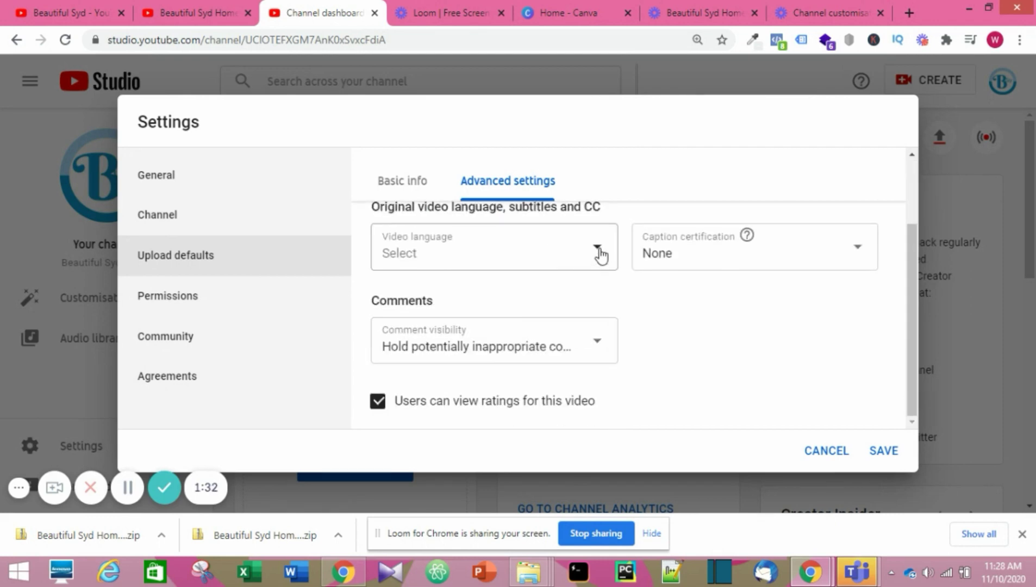